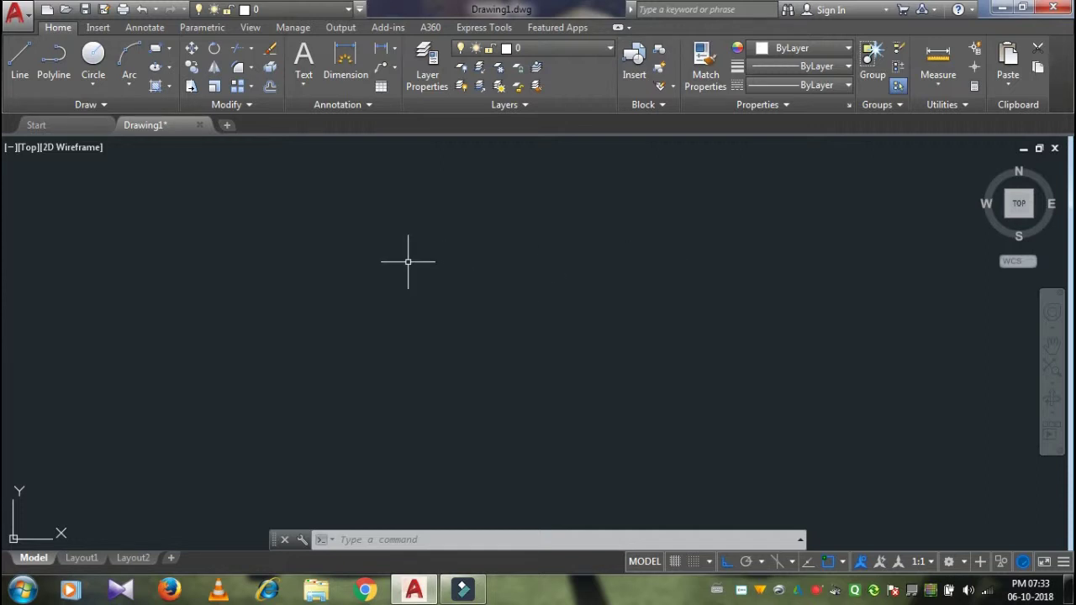
Step: Draw a horizontal line about 734 units long across the middle of the drawing area
click(20, 59)
click(390, 319)
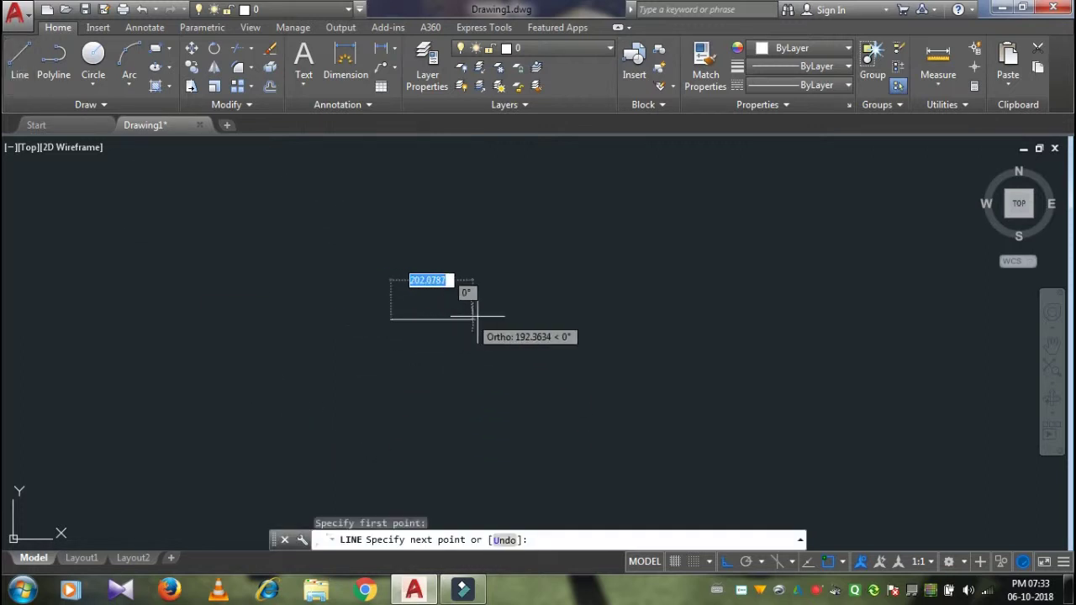
click(688, 319)
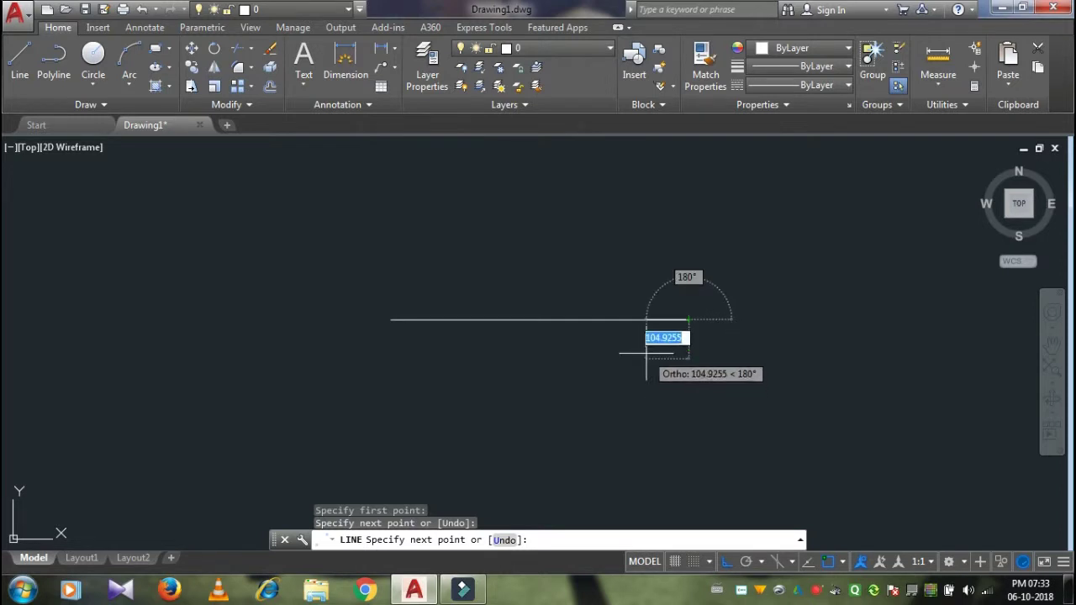
key(Escape)
Step: Set the horizontal line's color to Green and deselect it
scroll(609, 322, up, 1)
scroll(605, 319, up, 2)
click(604, 315)
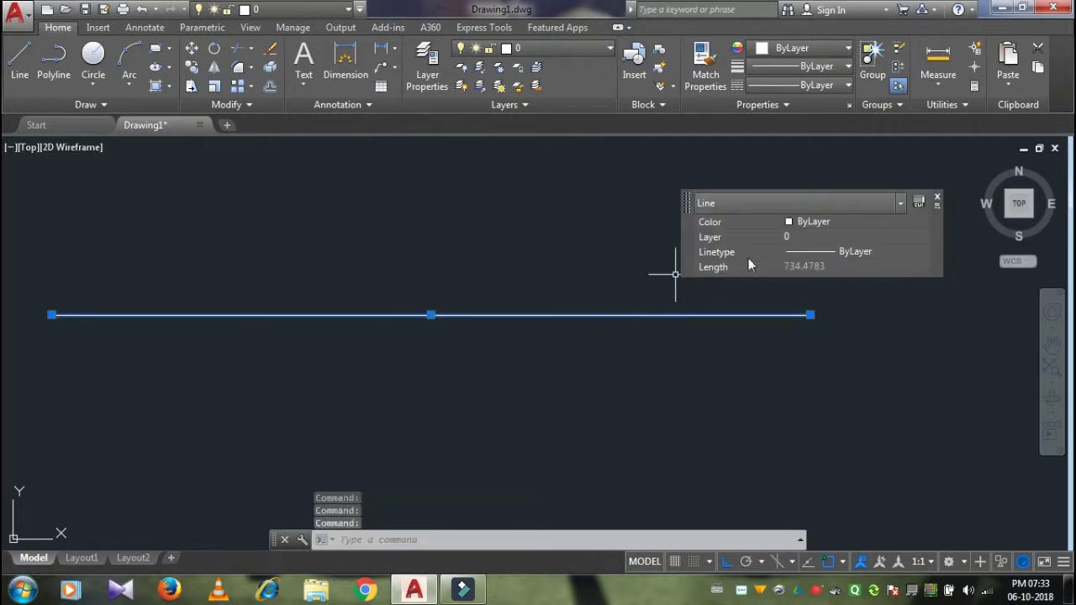
click(853, 227)
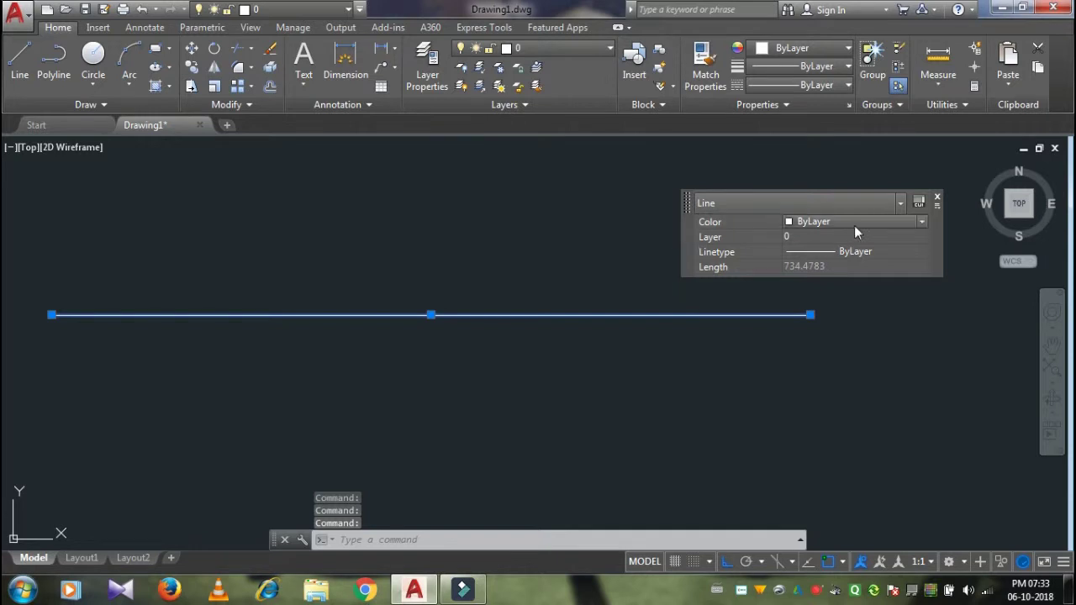
click(922, 221)
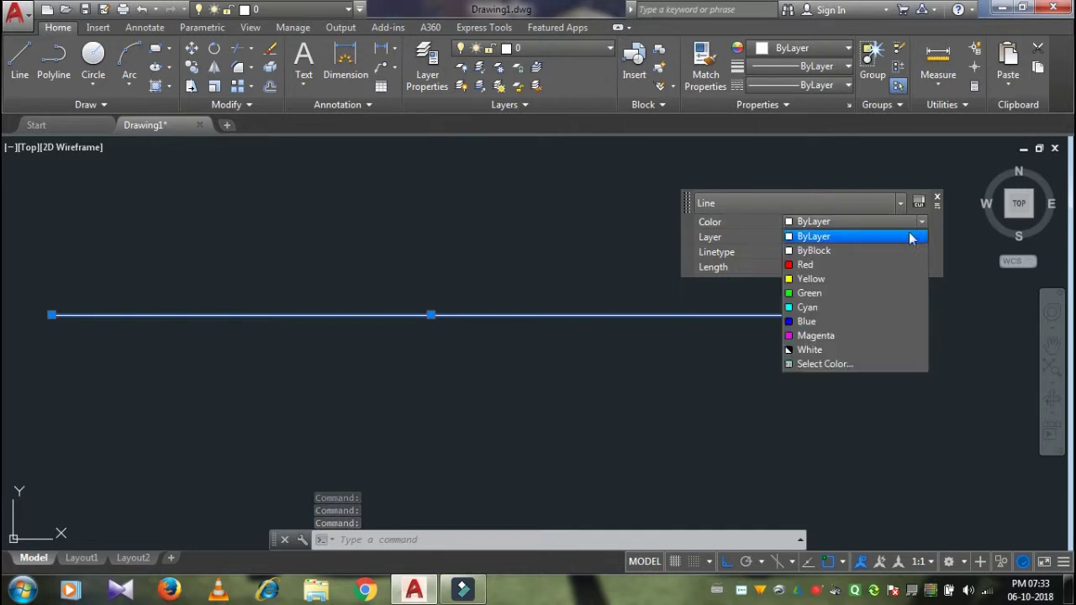
click(819, 291)
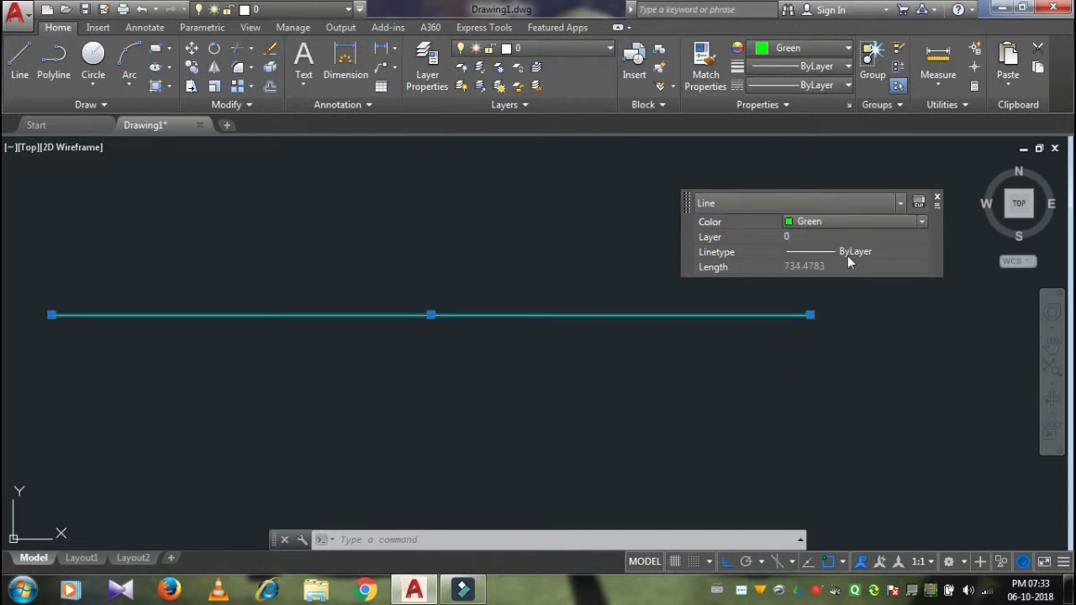
click(937, 202)
middle_drag(448, 336, 513, 349)
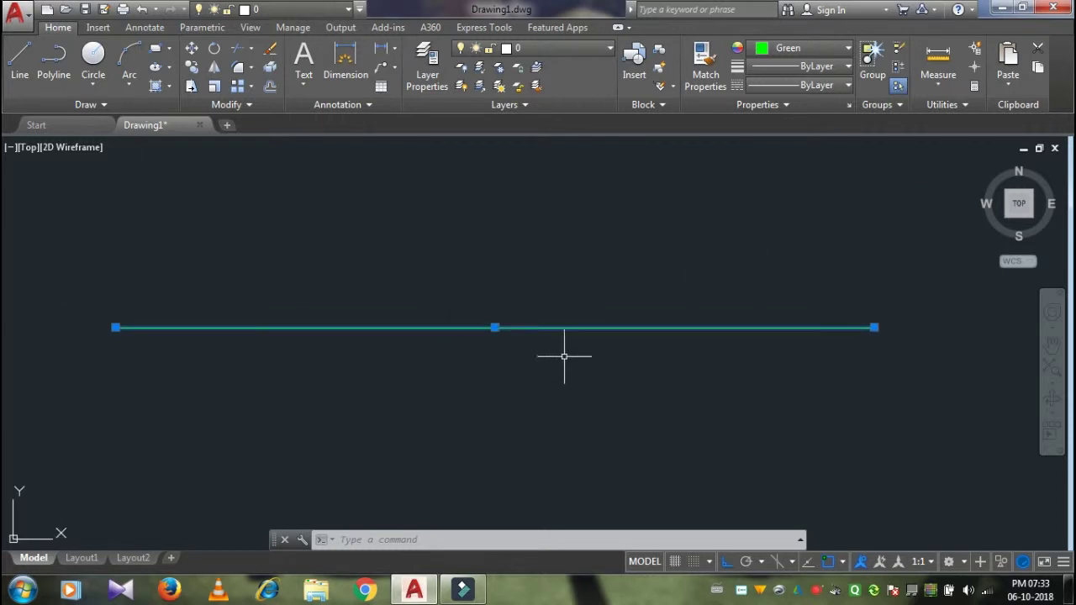
key(Escape)
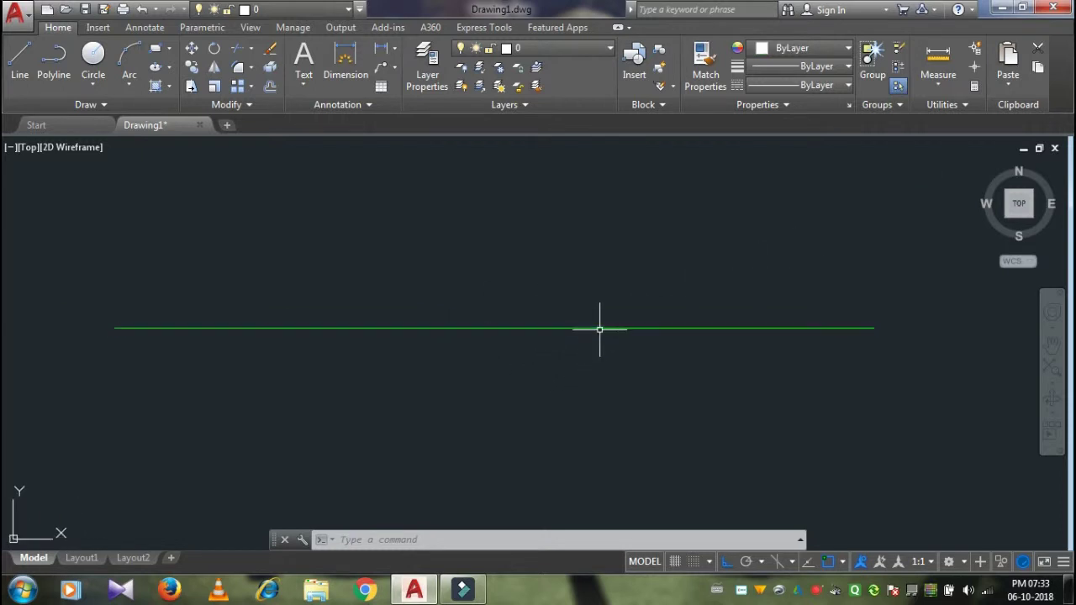
Step: Set the horizontal line's color to index color 211 and deselect it
click(673, 327)
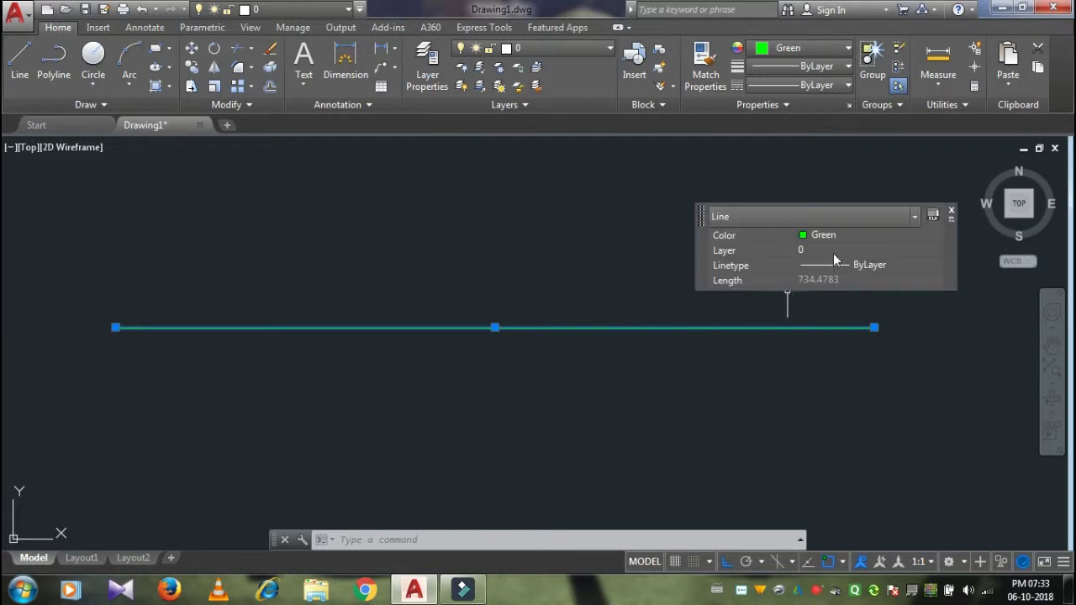
click(939, 232)
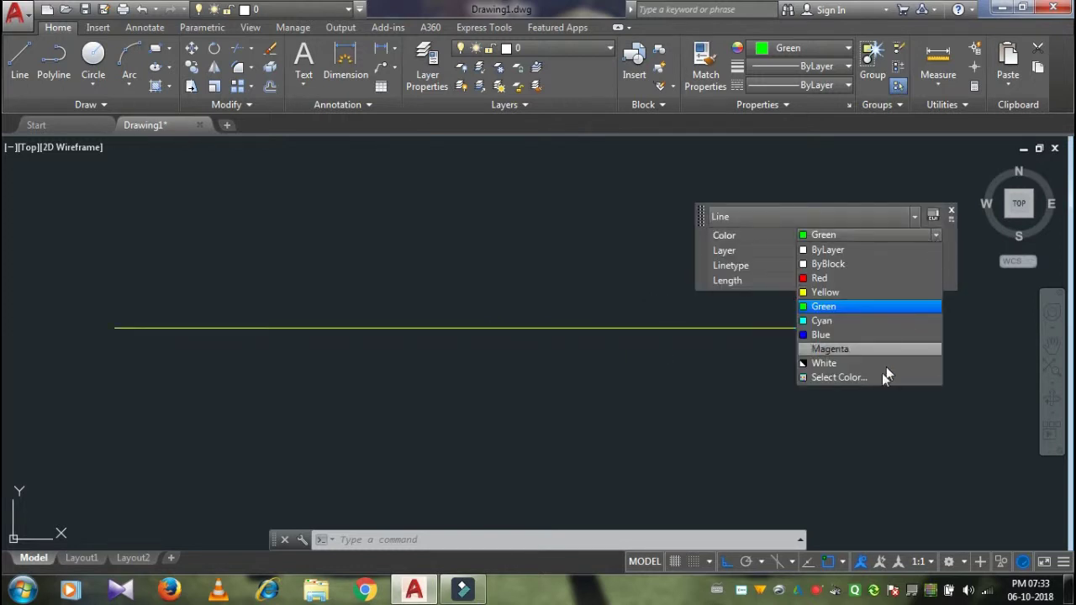
click(850, 378)
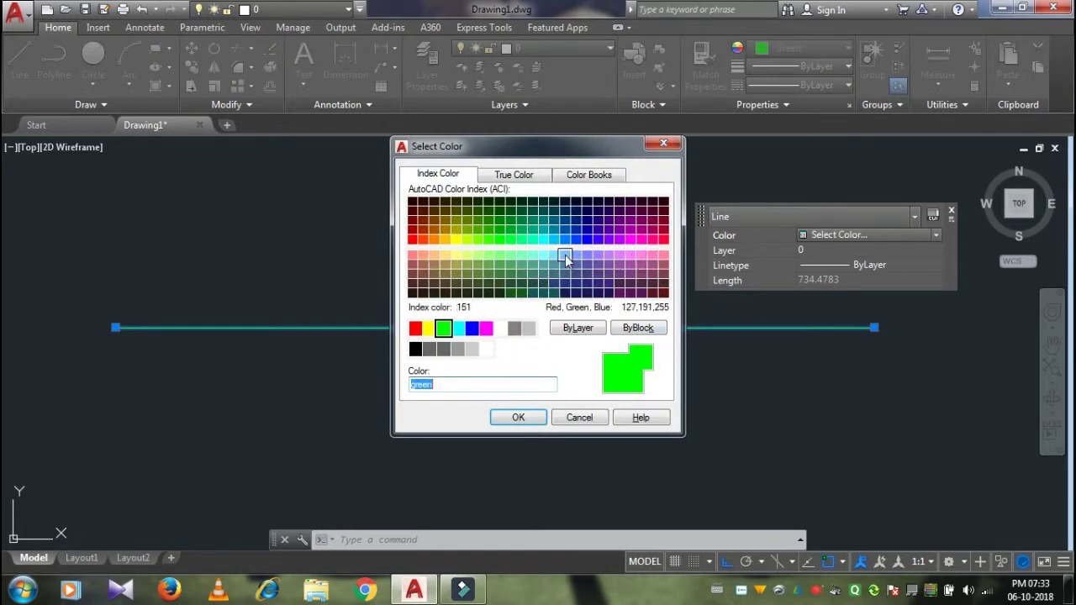
click(630, 254)
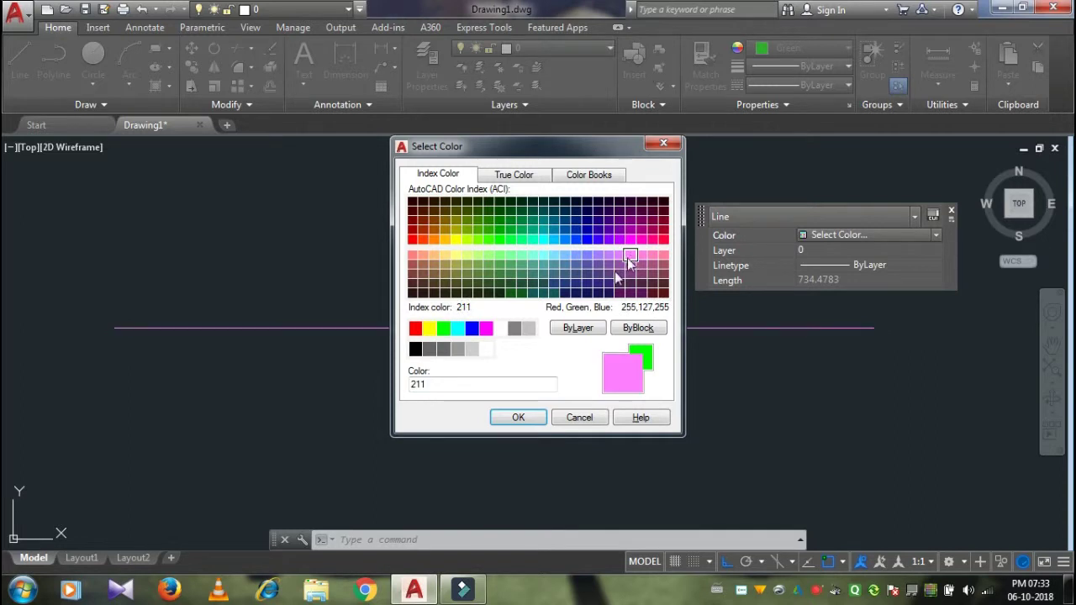
click(531, 420)
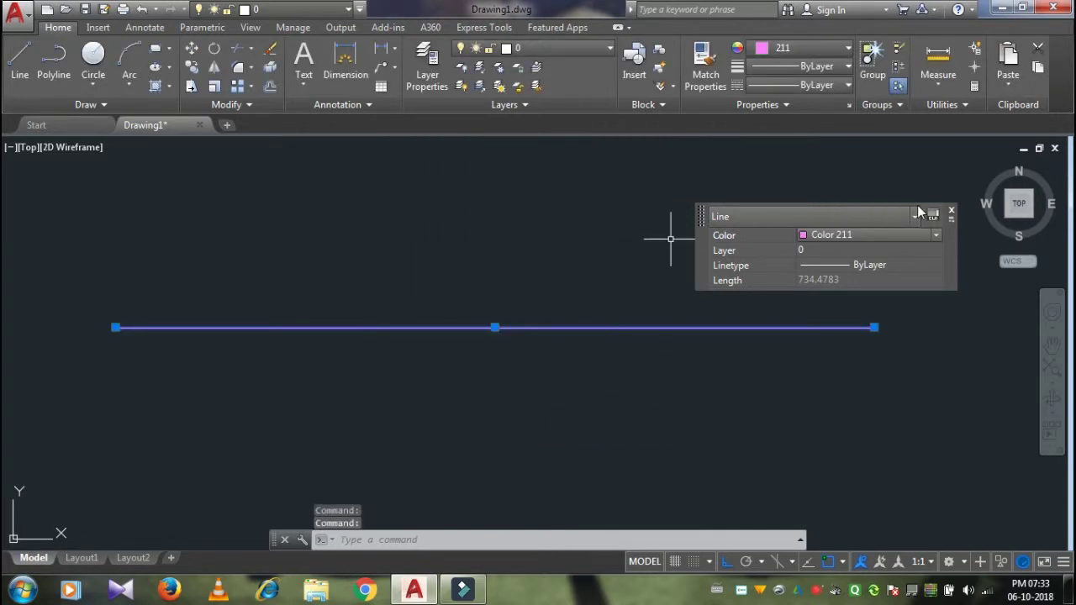
key(Escape)
scroll(473, 324, down, 3)
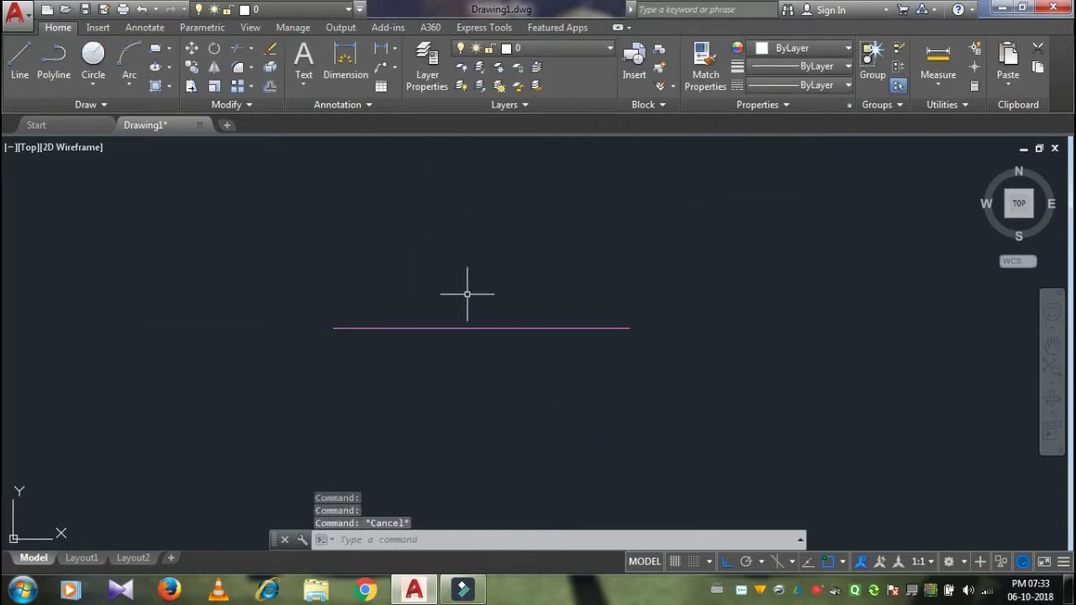
middle_drag(466, 293, 476, 343)
scroll(504, 181, up, 2)
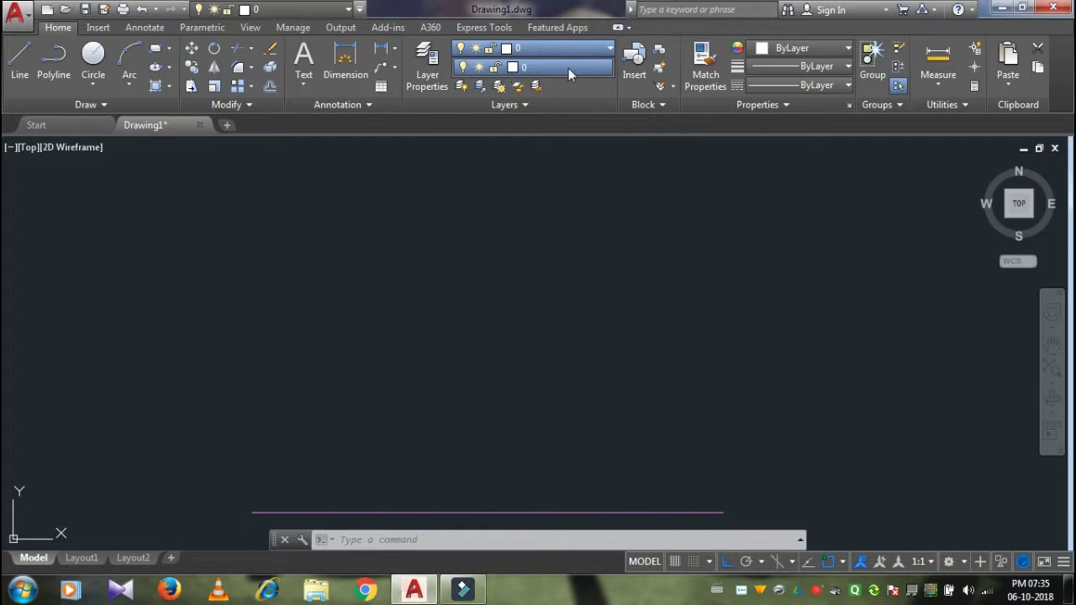
click(535, 51)
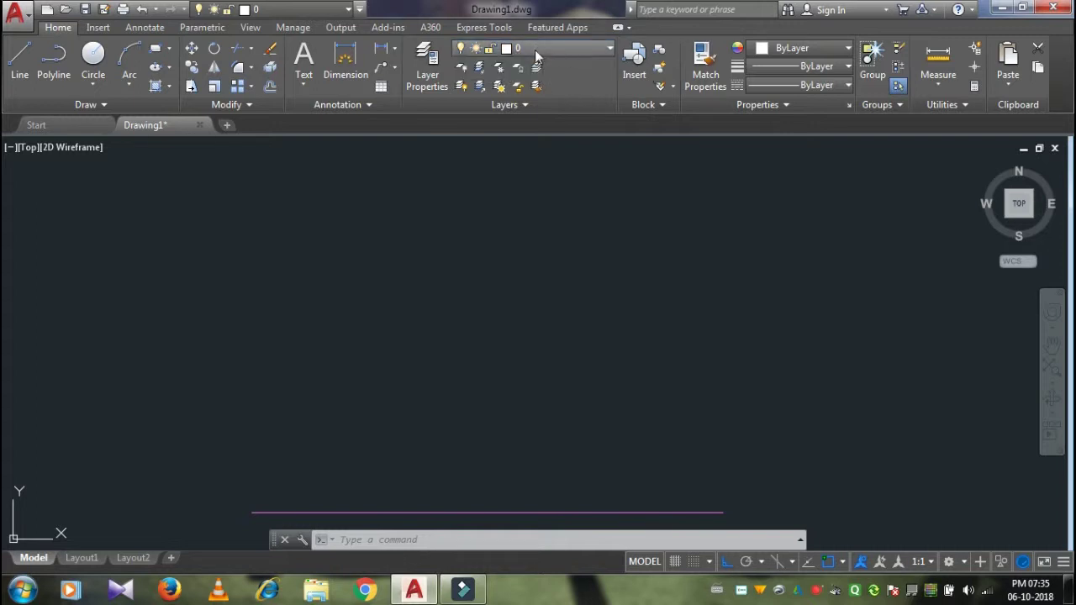
click(434, 65)
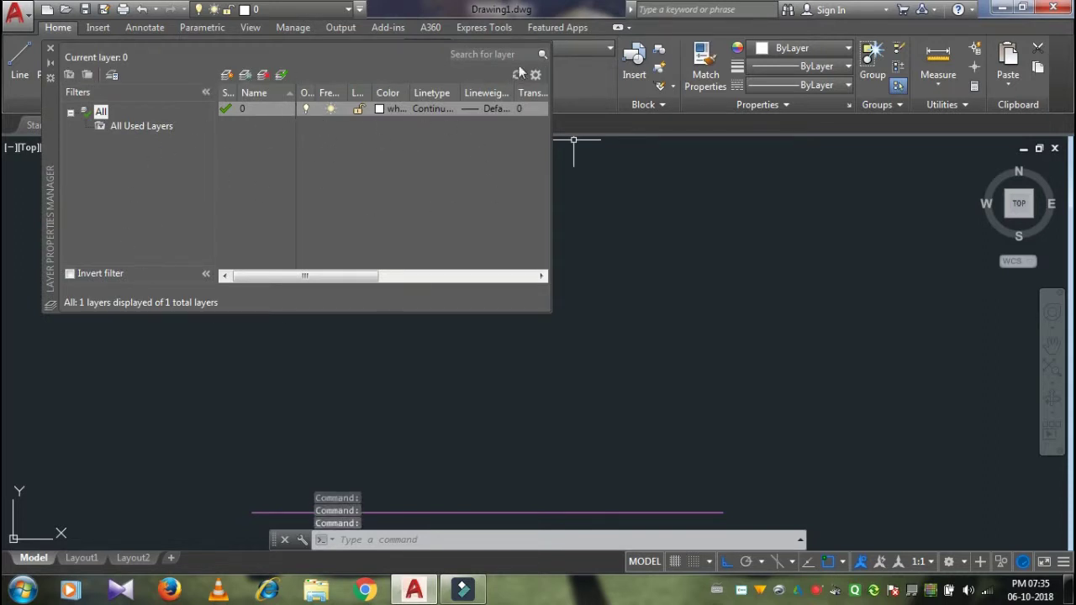
click(51, 47)
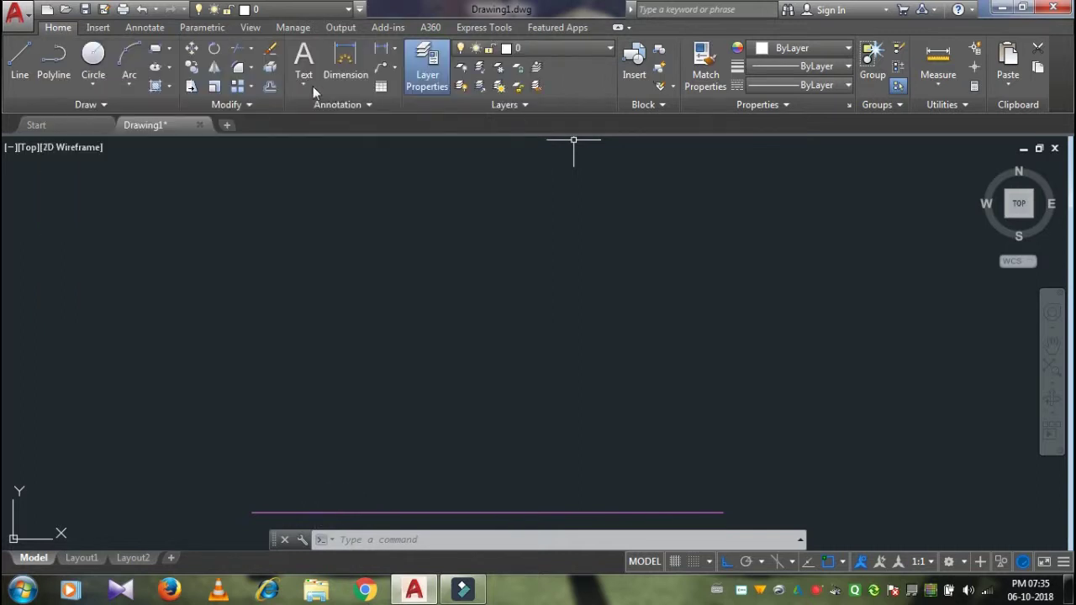
Step: Create a new layer named Wall in the Layer Properties Manager
click(426, 72)
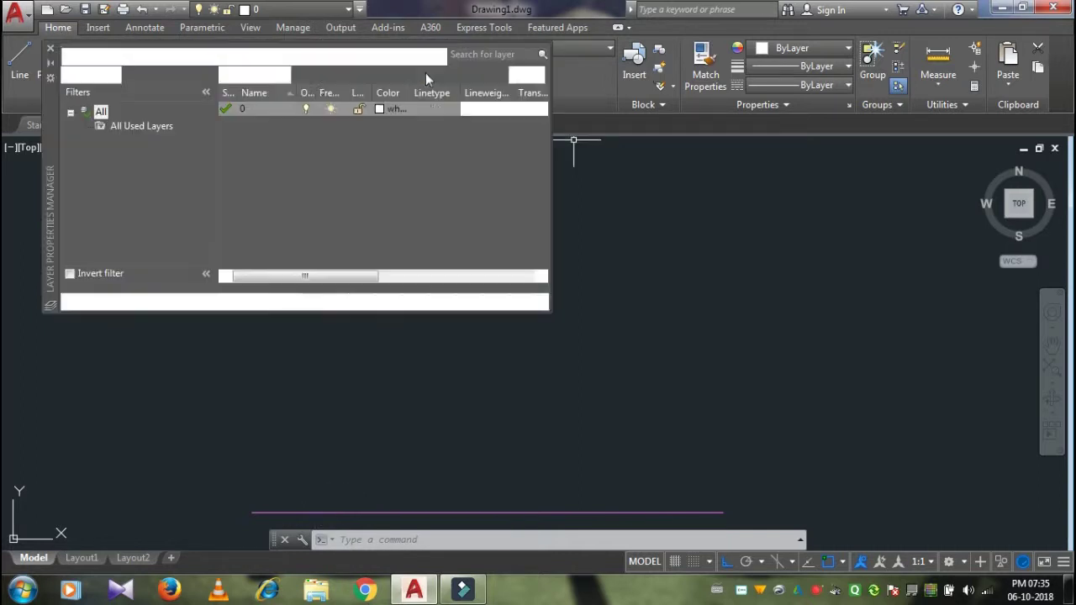
right_click(264, 109)
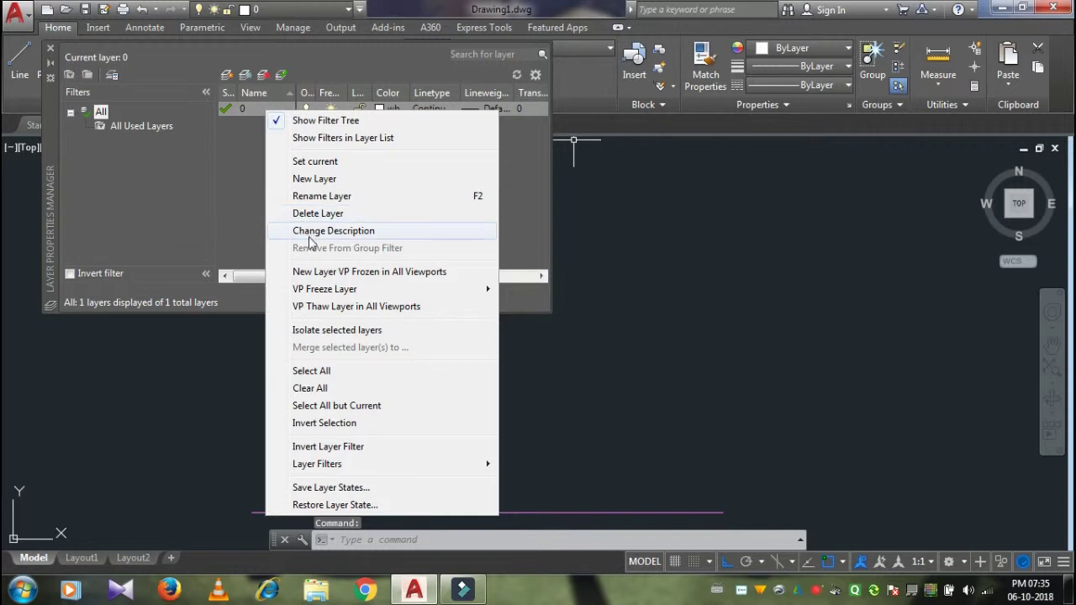
click(312, 178)
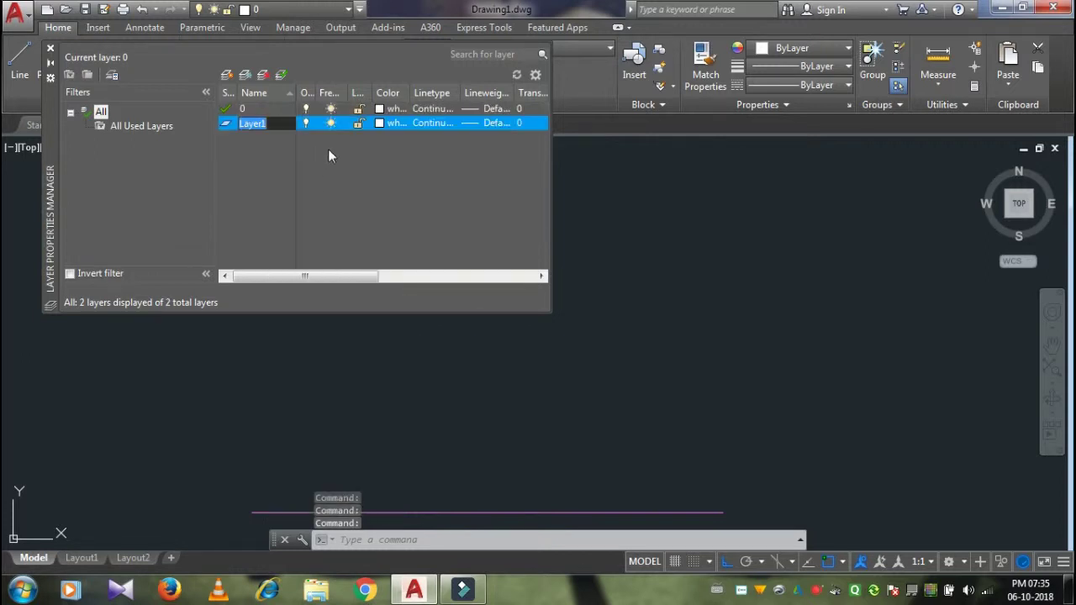
drag(271, 124, 233, 126)
text(Wall)
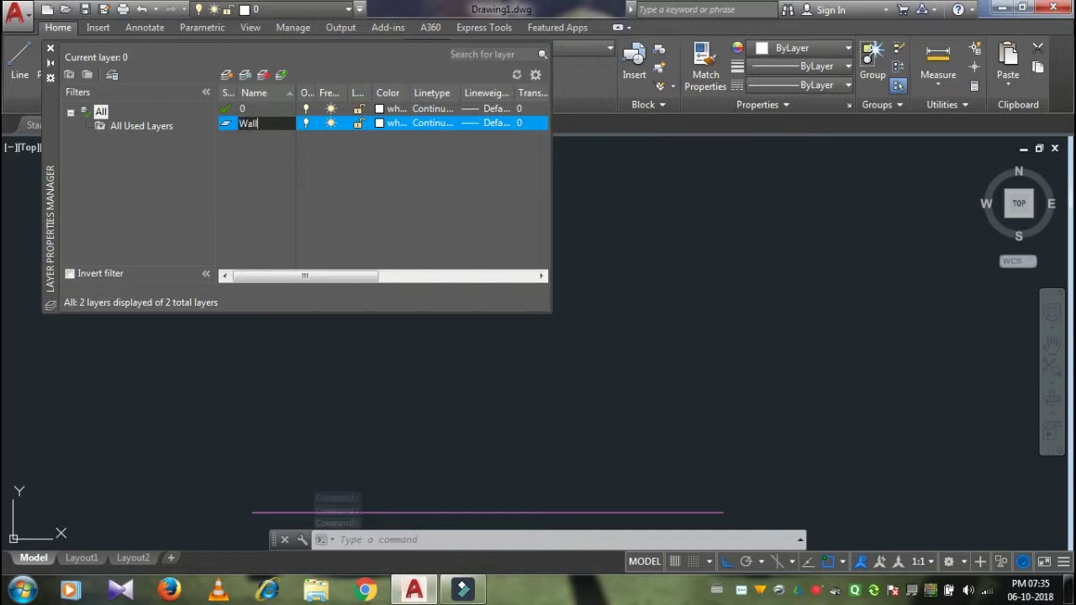
key(Return)
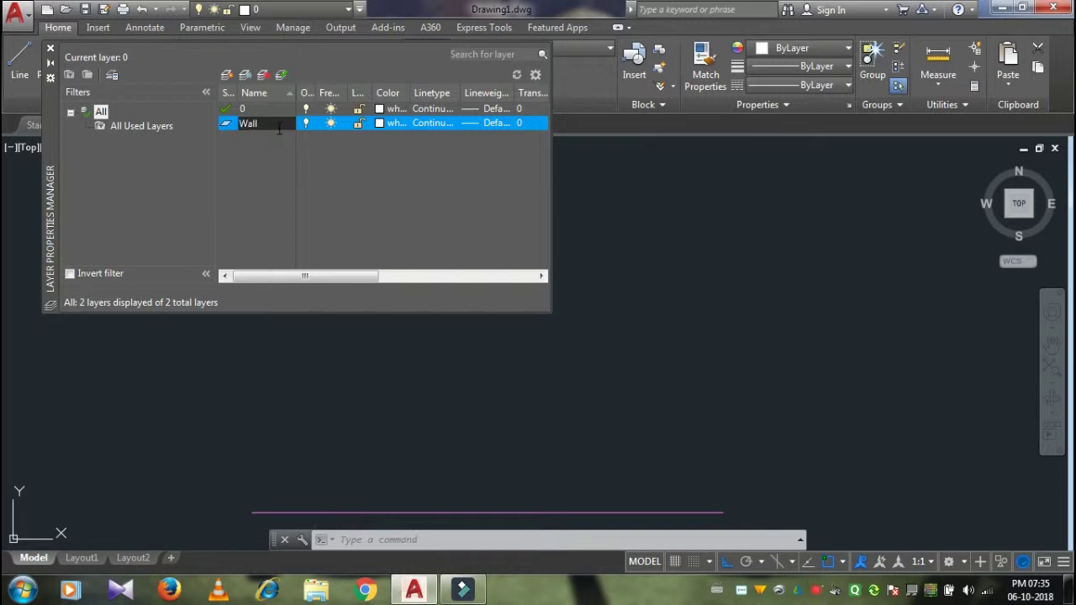
click(277, 127)
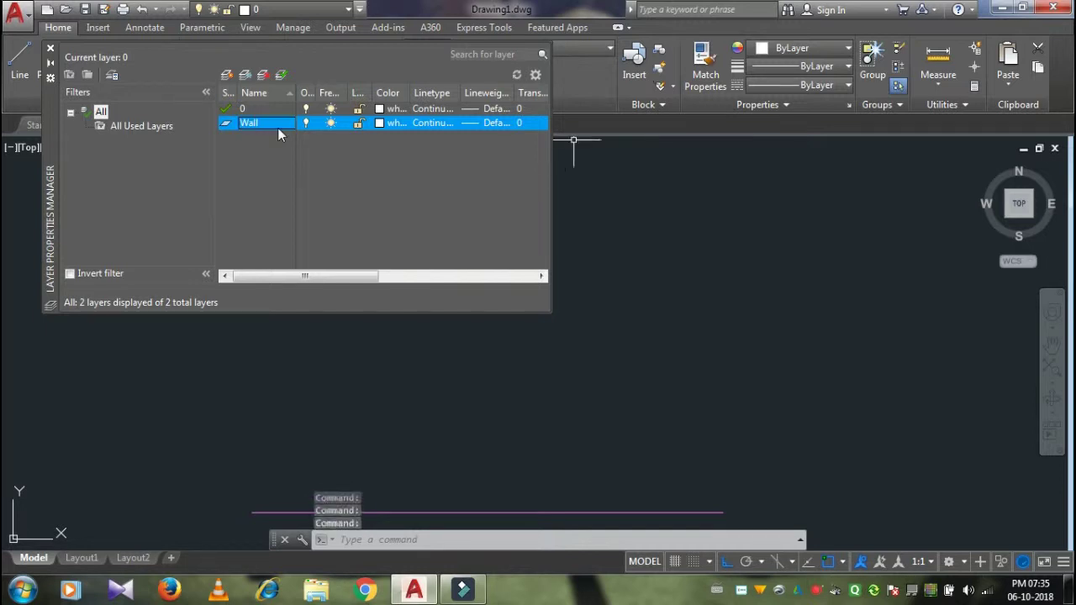
Step: Set the Wall layer's color to index color 70
click(379, 123)
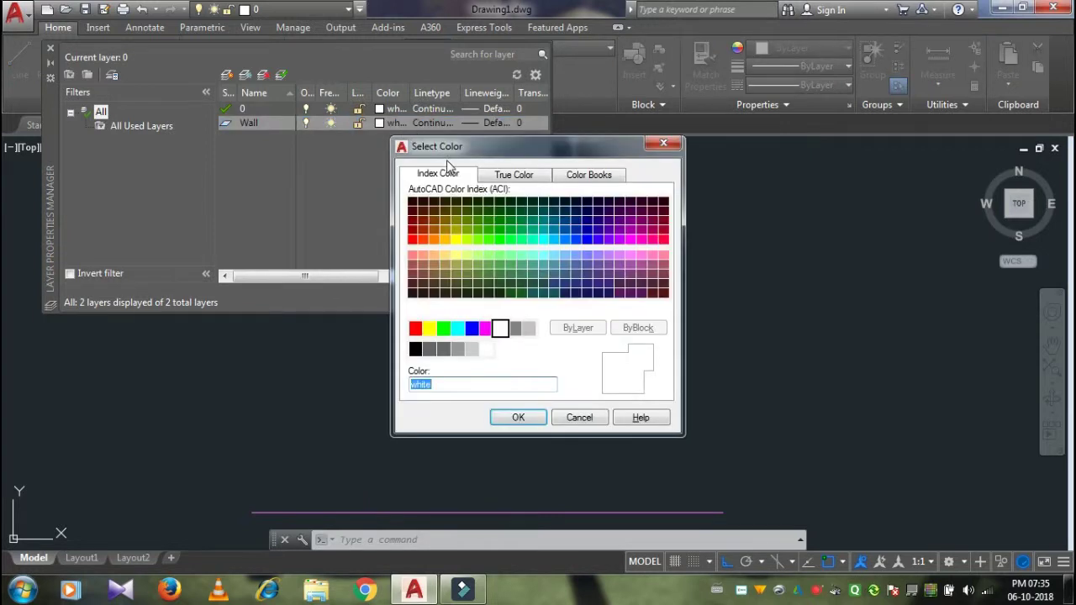
click(478, 239)
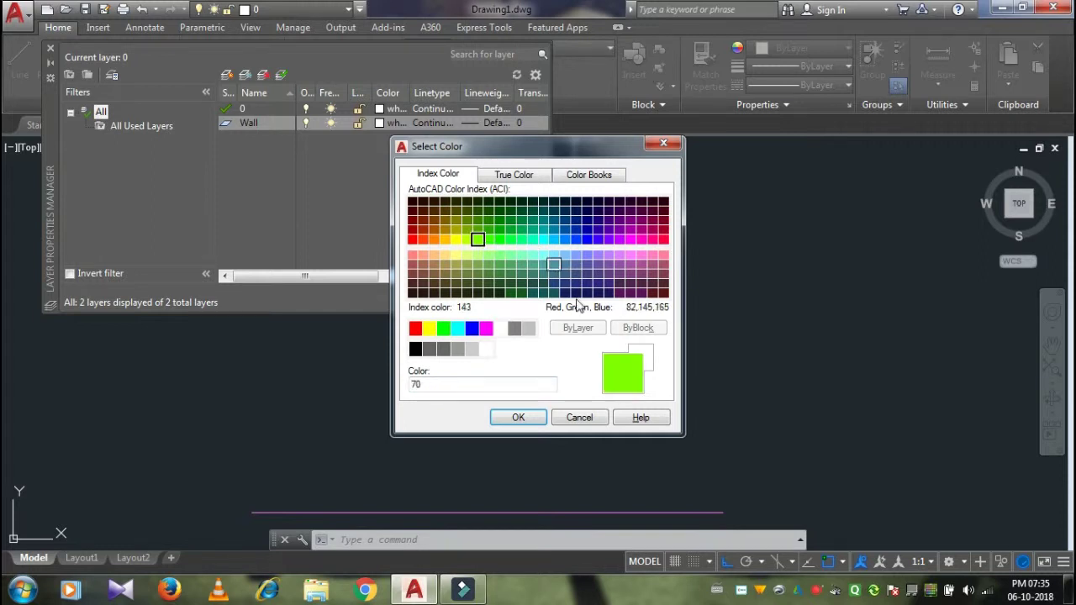
click(518, 417)
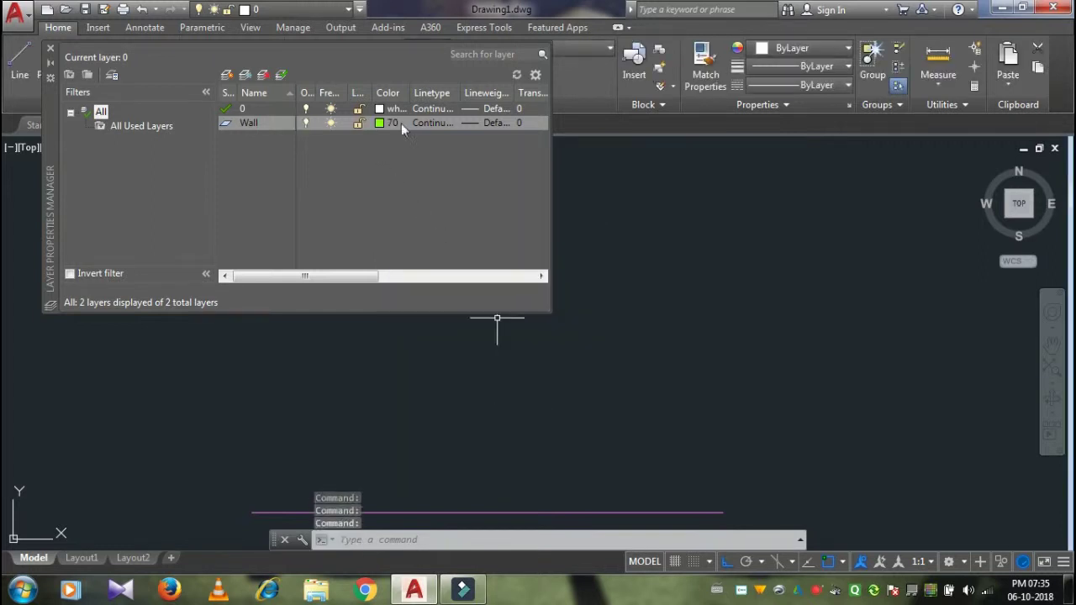
Step: Add another new layer and name it Window
right_click(267, 123)
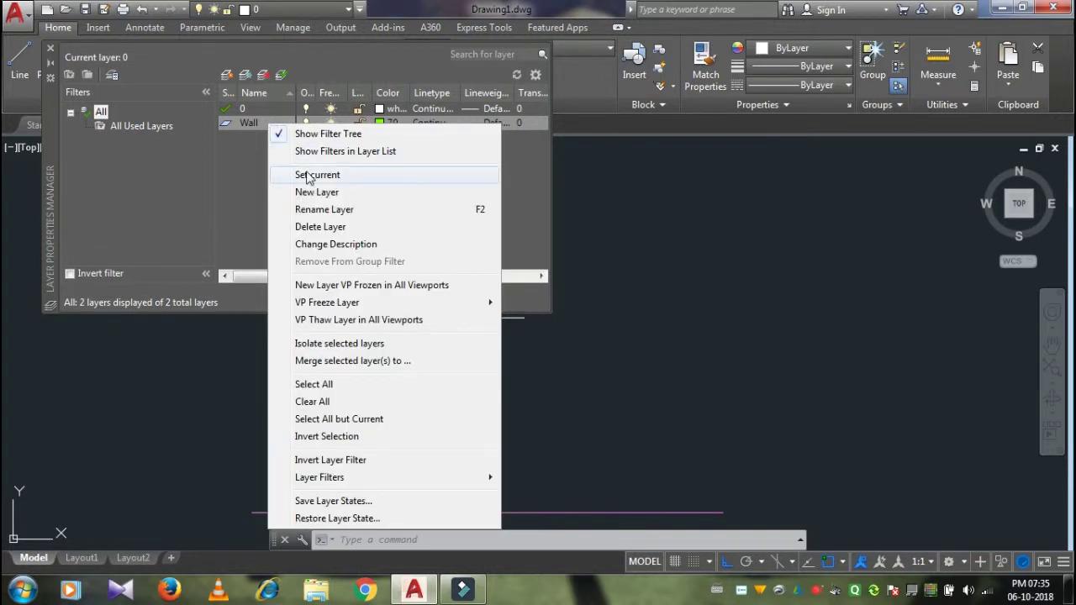
click(326, 192)
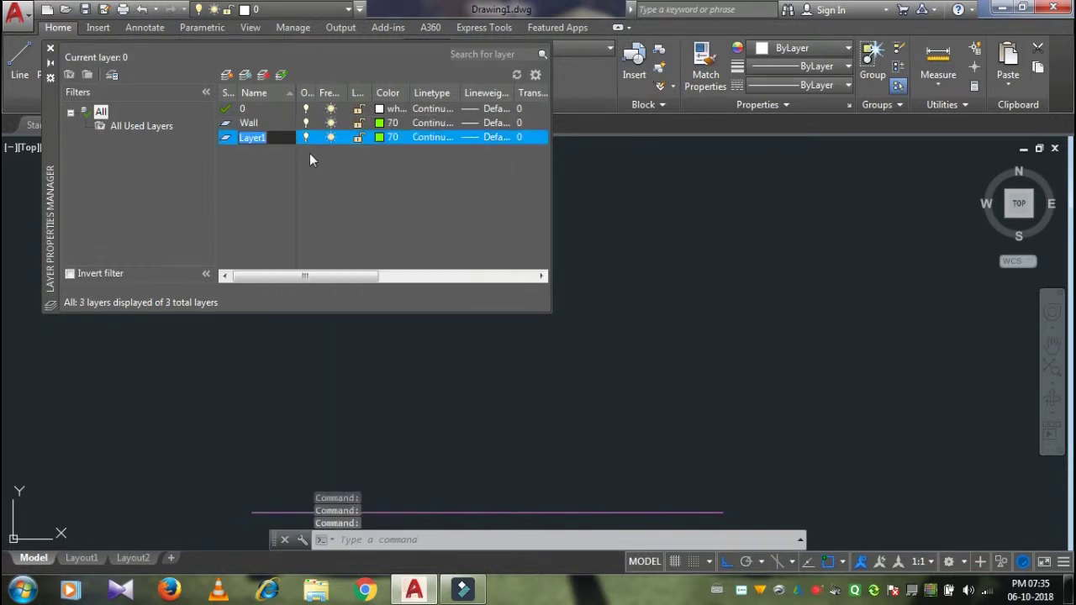
key(BackSpace)
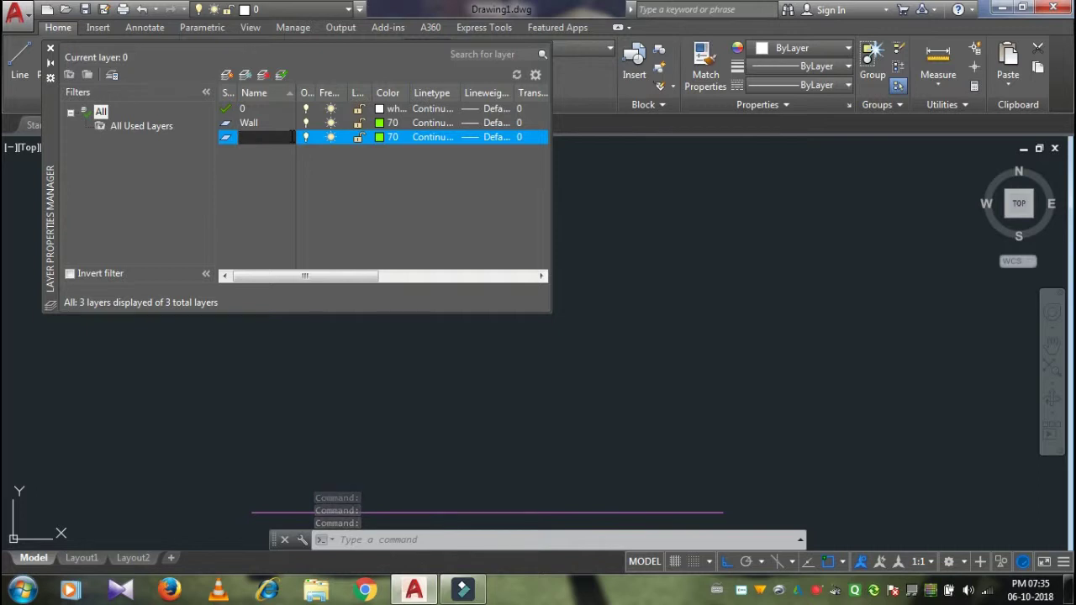
text(Window)
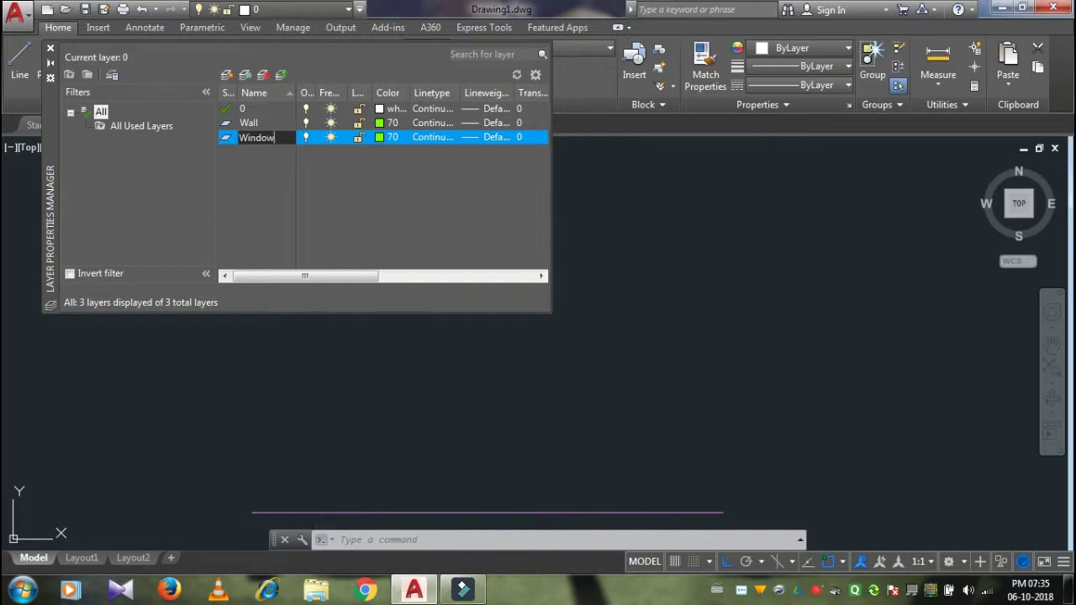
click(292, 141)
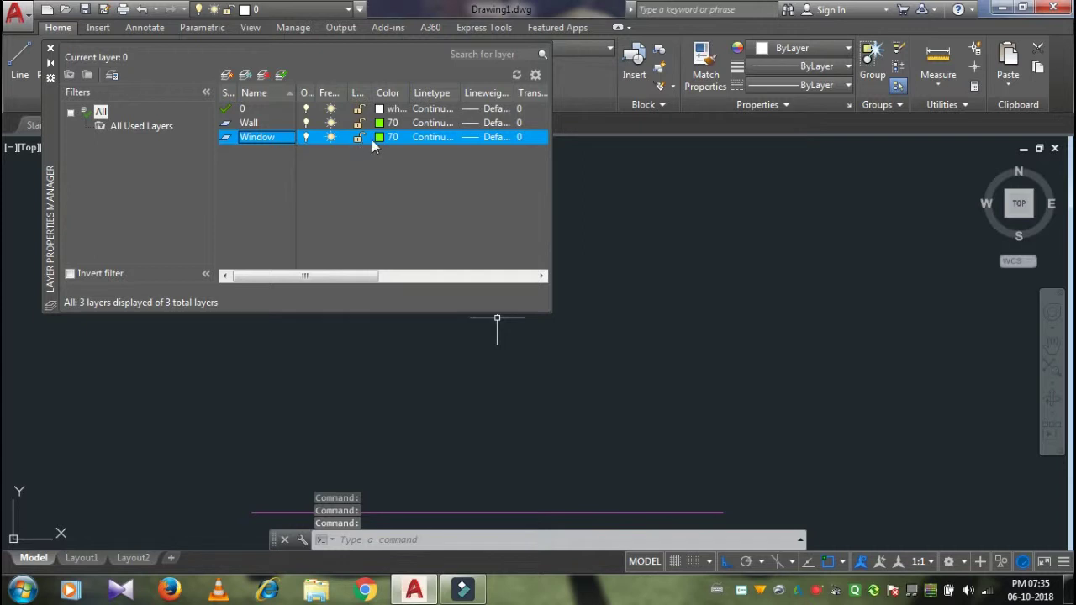
Step: Set the Window layer's color to index color 240
click(380, 139)
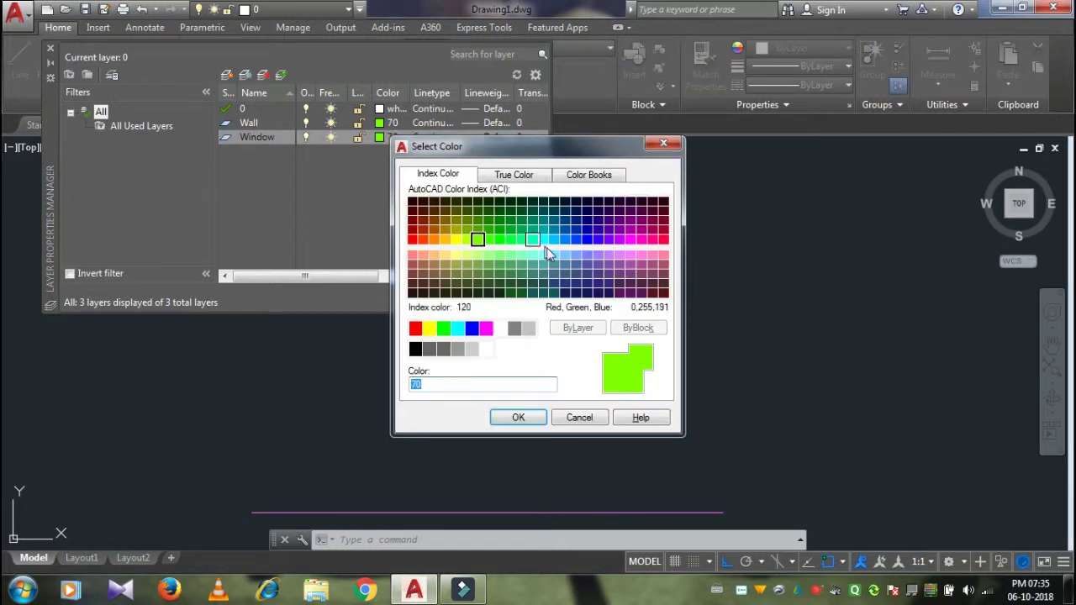
click(663, 240)
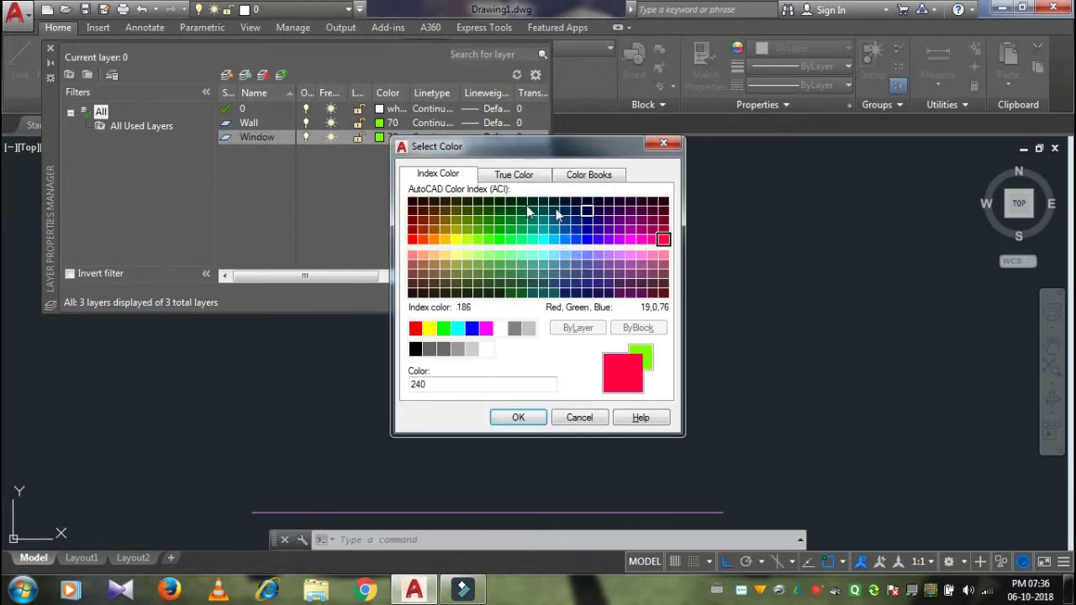
click(519, 417)
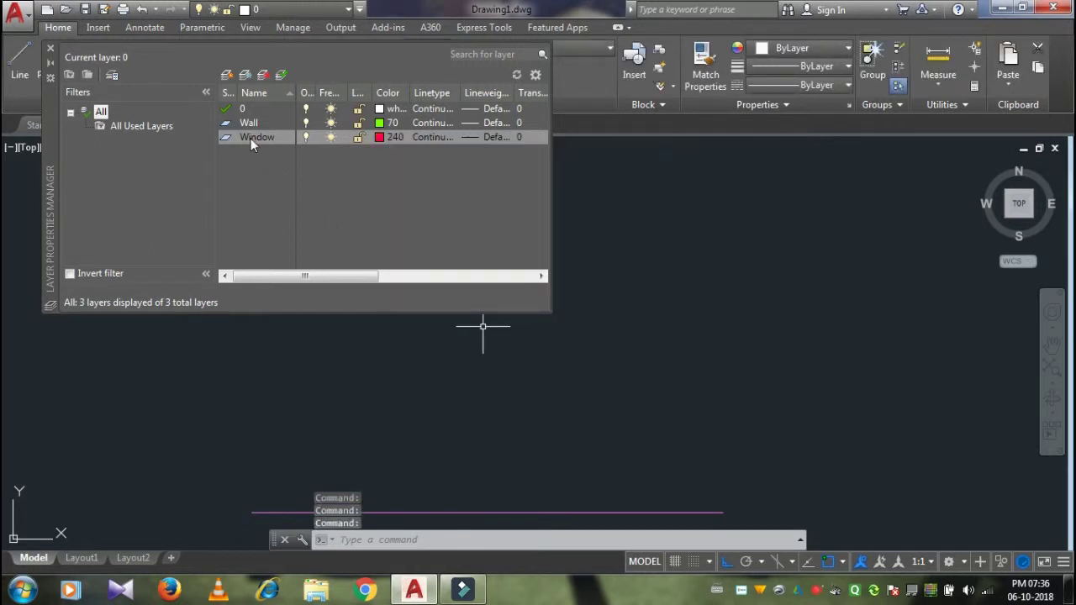
Step: Add another new layer below Window and name it Door
right_click(251, 137)
click(285, 206)
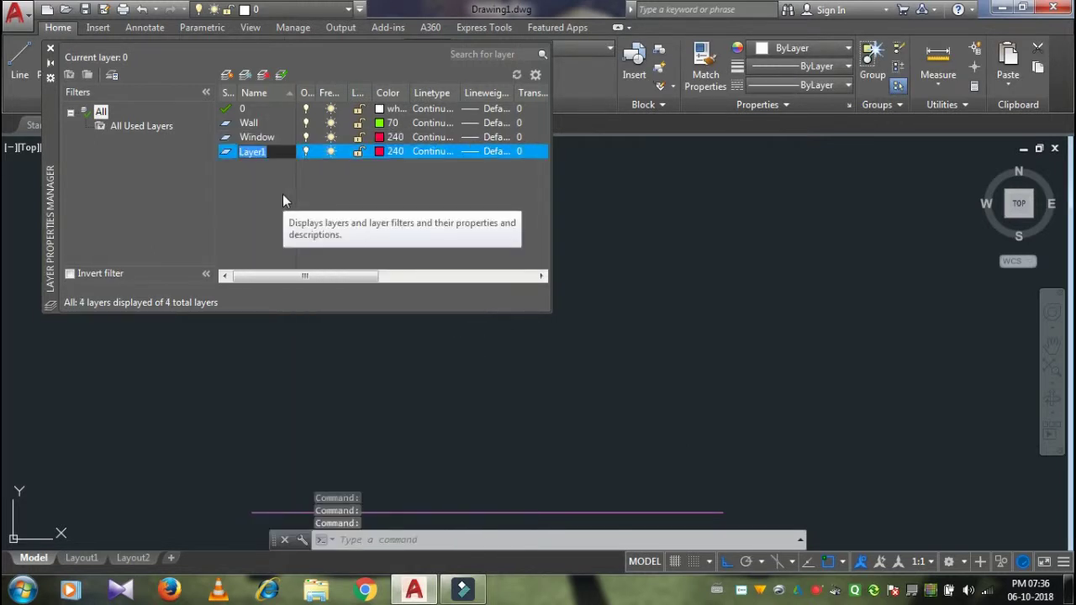
key(BackSpace)
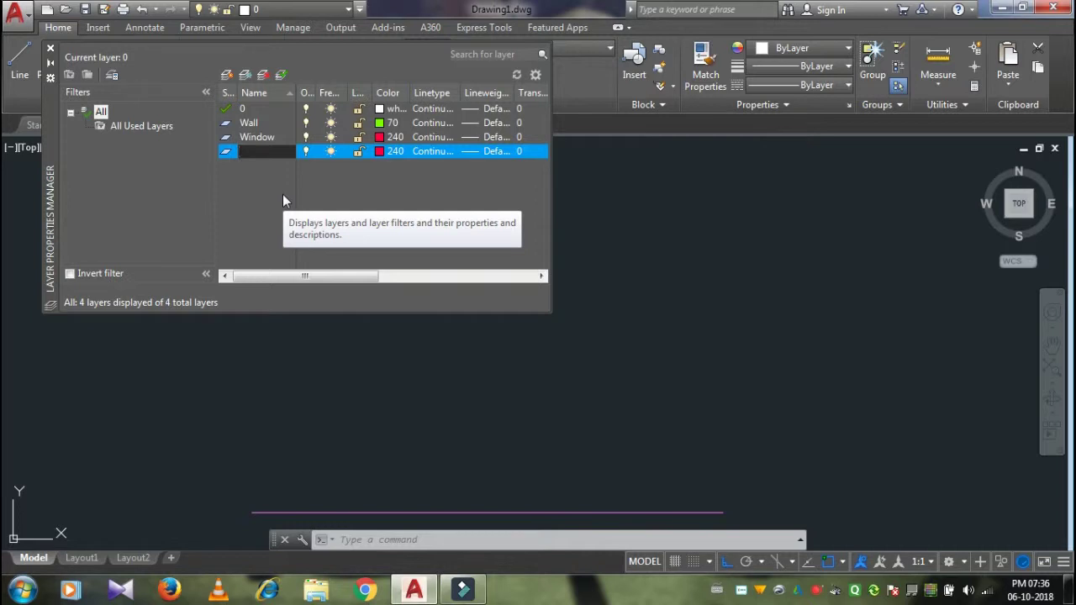
text(Dorr)
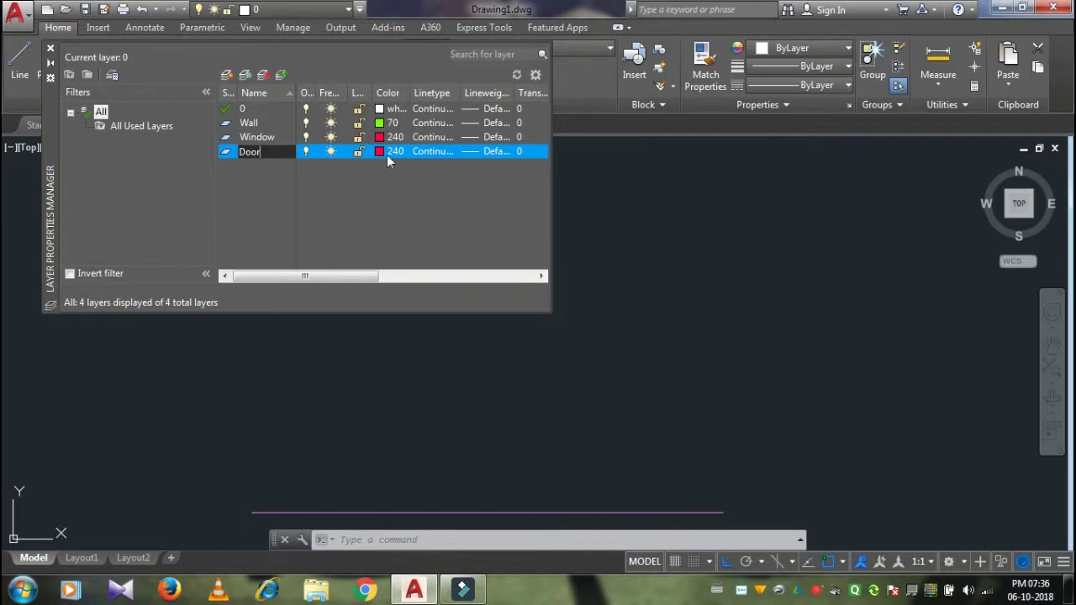
key(Return)
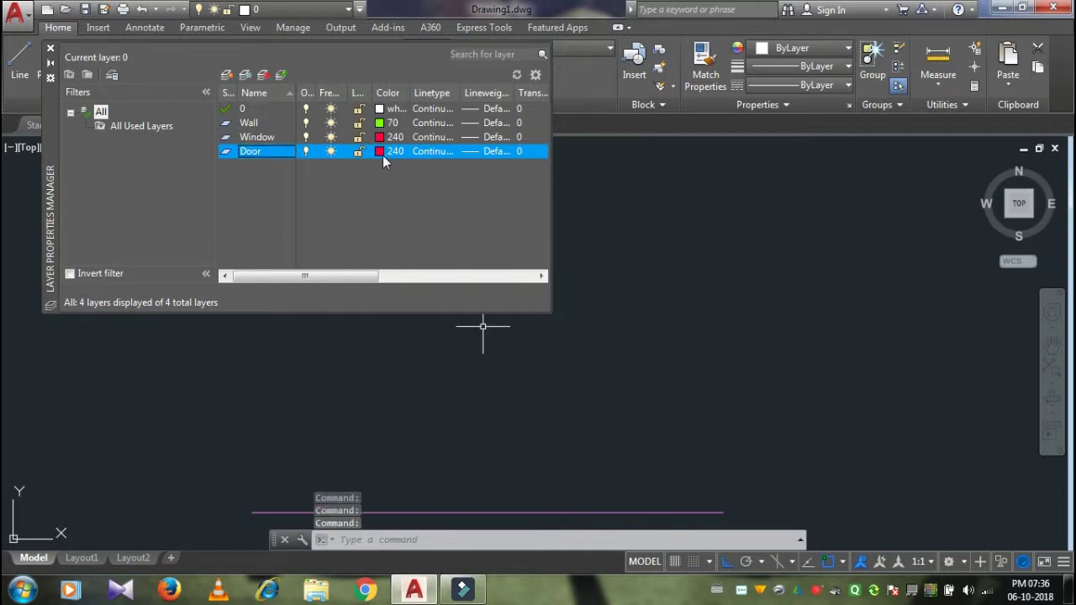
Step: Set the Door layer's color to index color 217
click(379, 152)
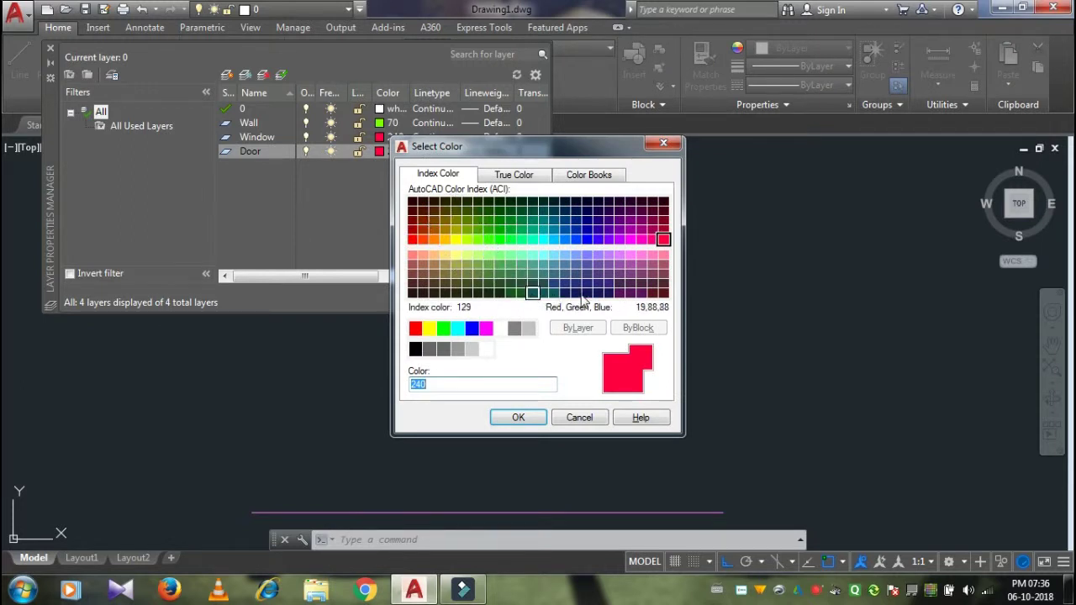
click(630, 283)
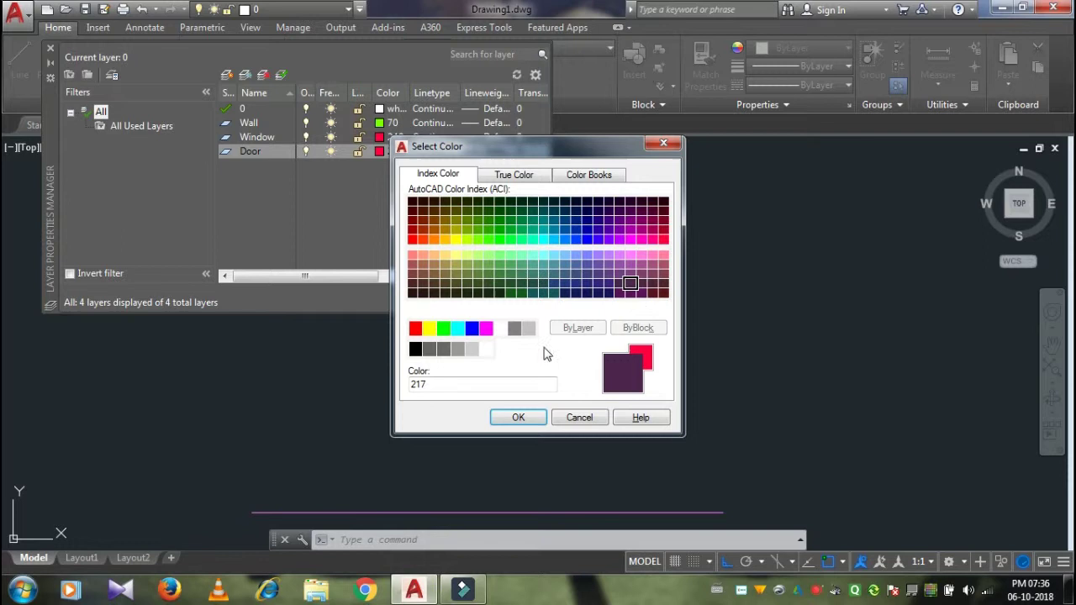
click(518, 418)
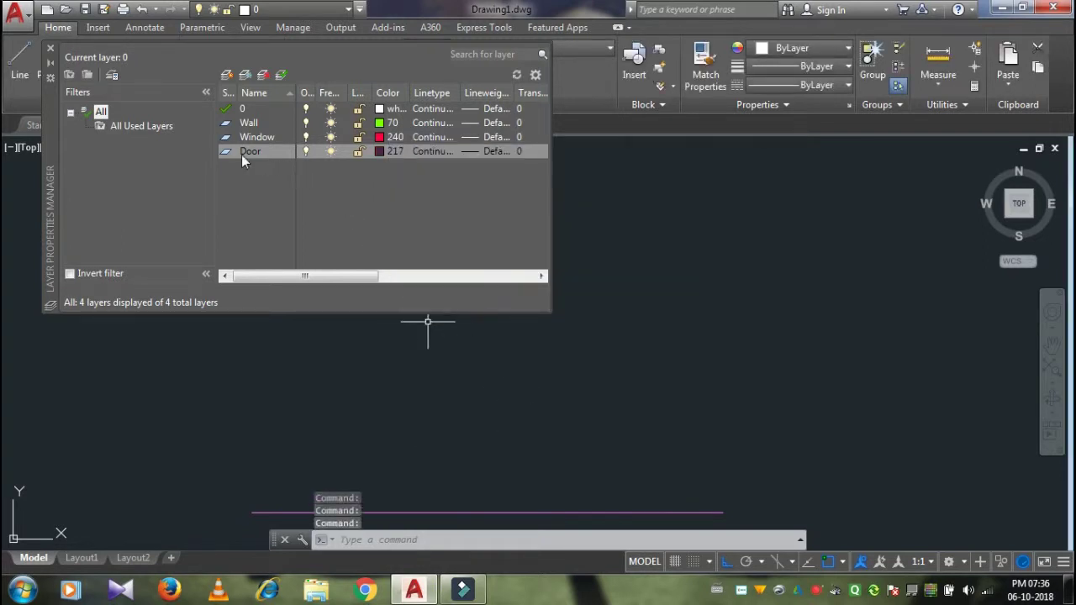
Step: Add a further new layer below Door and name it Steps
right_click(241, 155)
click(290, 224)
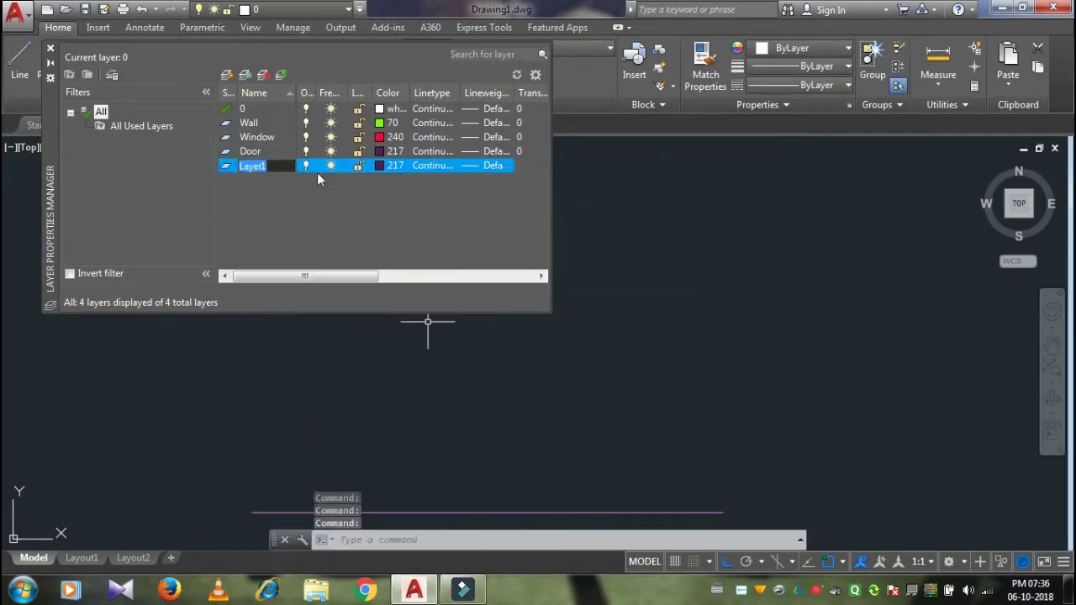
key(BackSpace)
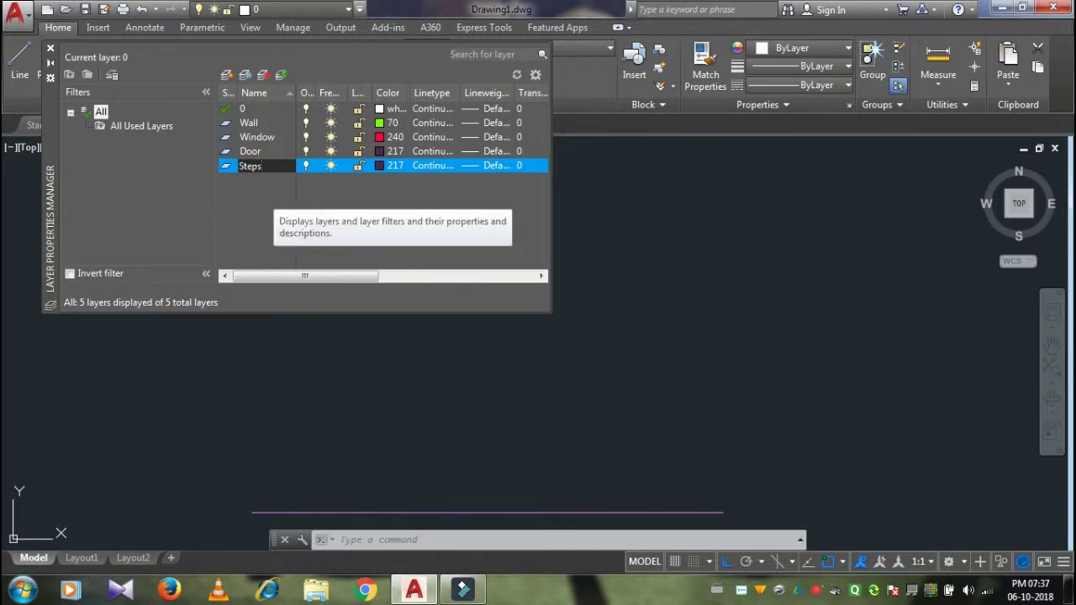
Step: Set the Steps layer's color to index color 50 and close the Layer Properties Manager
click(380, 168)
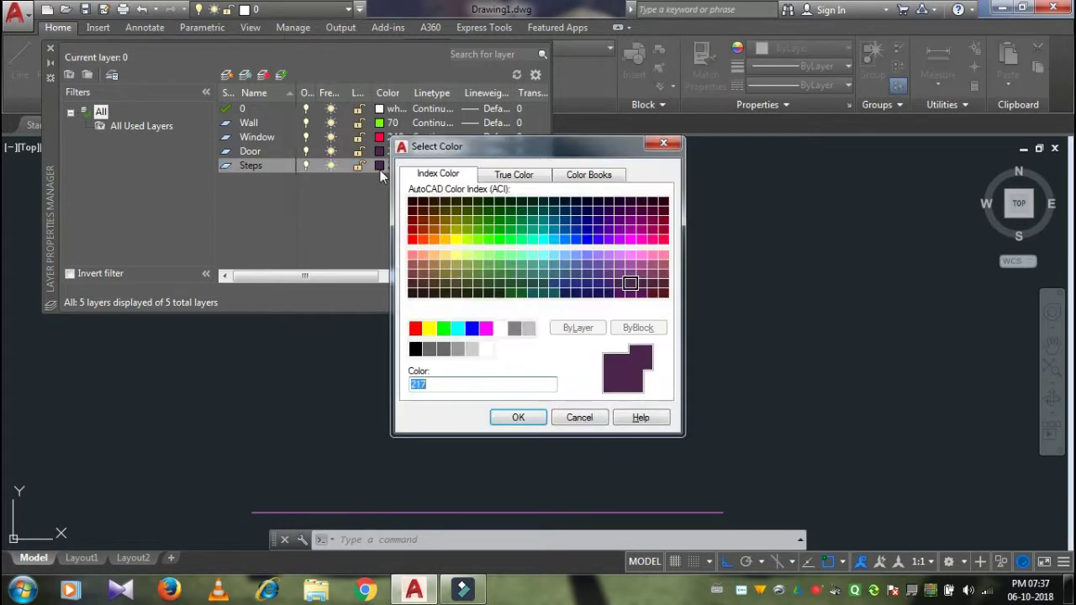
click(456, 239)
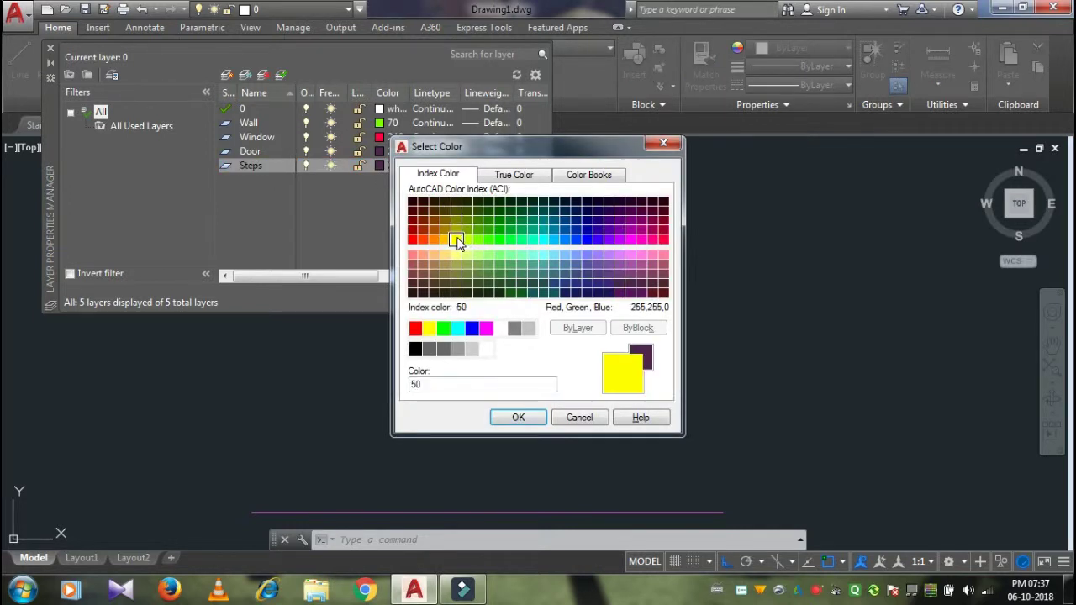
click(519, 418)
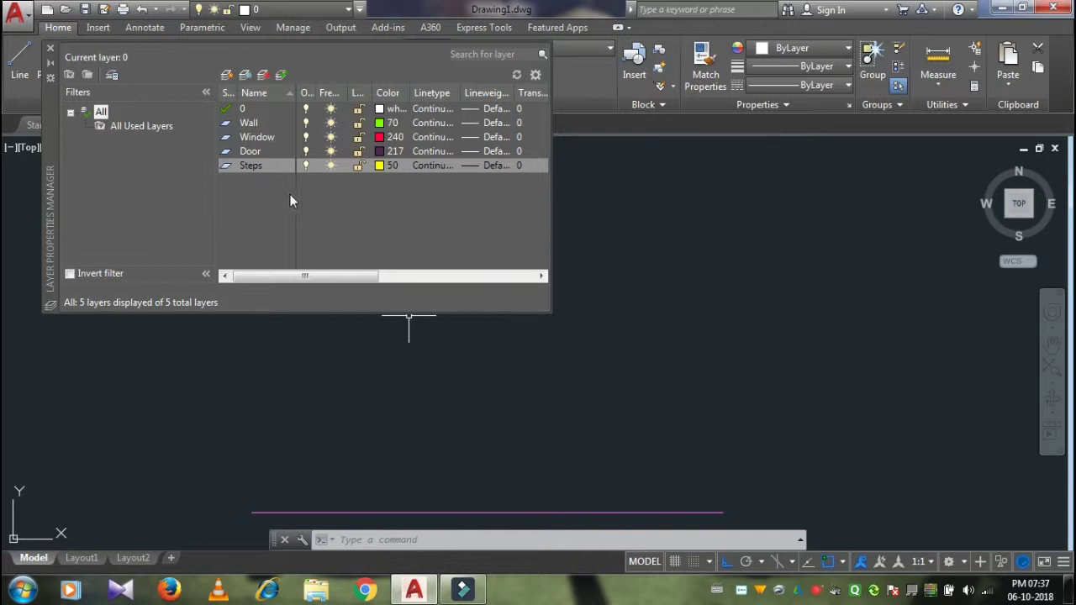
click(50, 48)
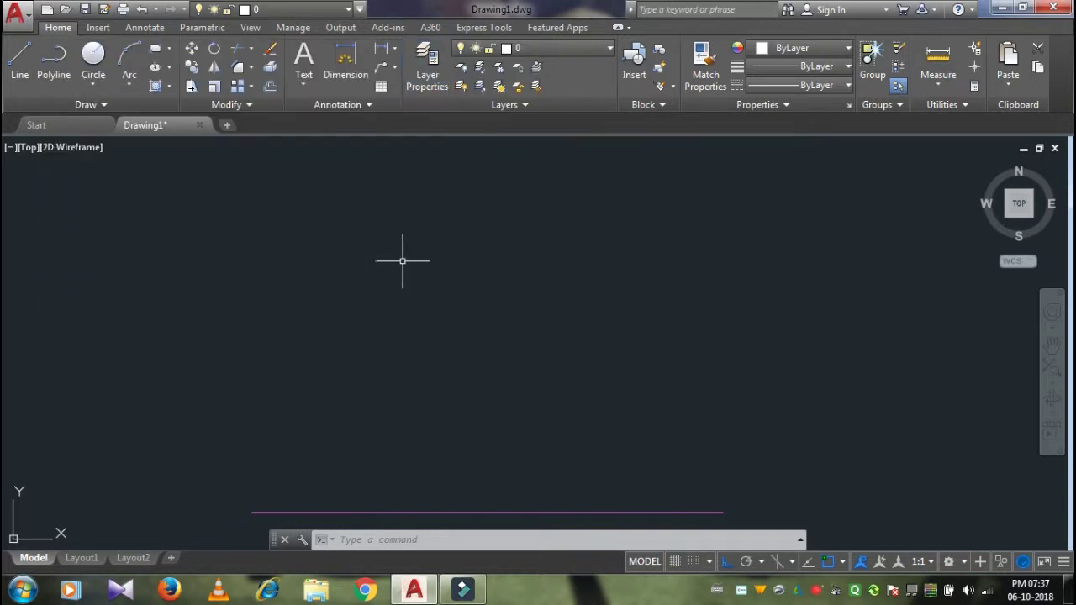
Step: Make Wall the current layer and draw a horizontal line above the existing magenta line
click(23, 68)
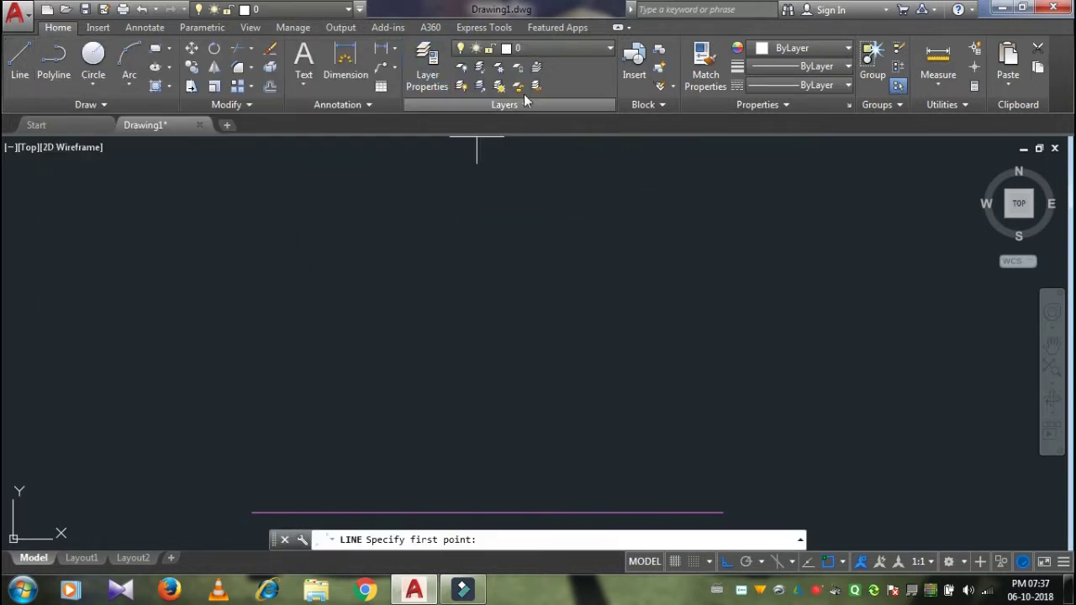
click(573, 49)
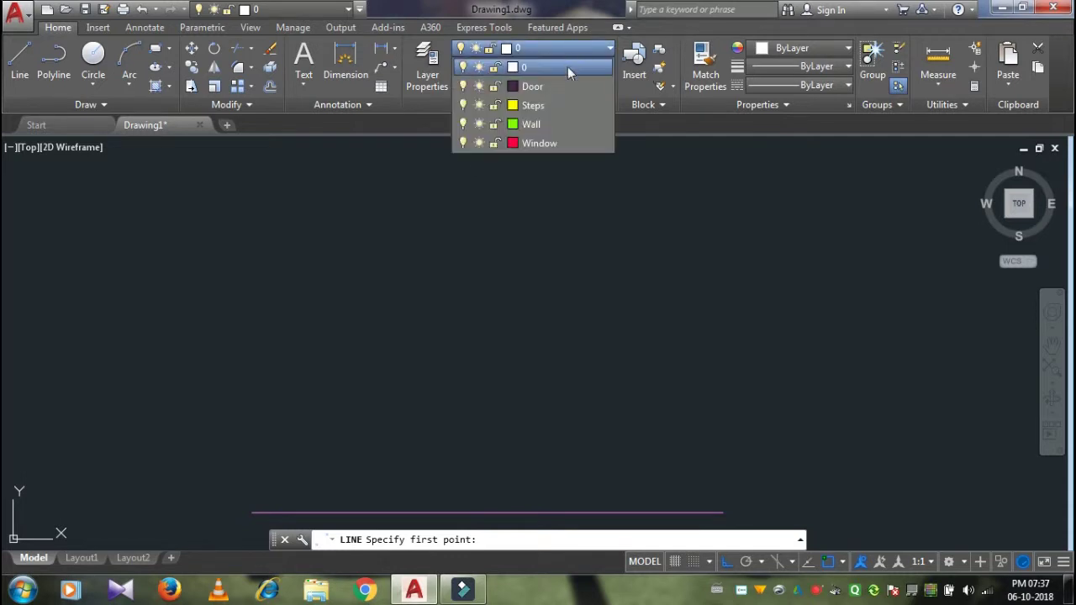
click(535, 124)
click(353, 293)
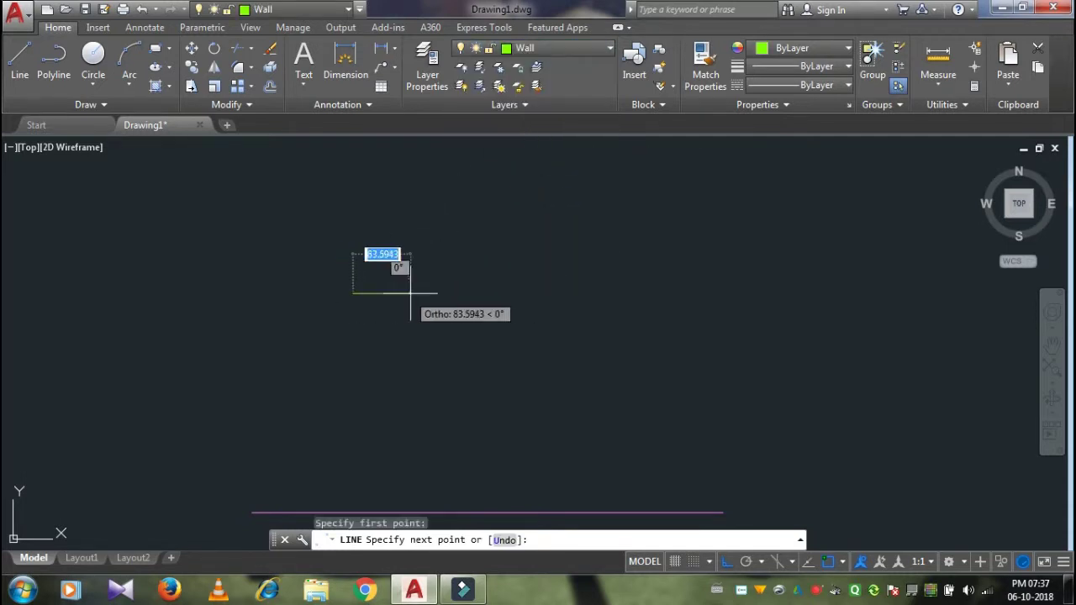
click(660, 293)
key(Escape)
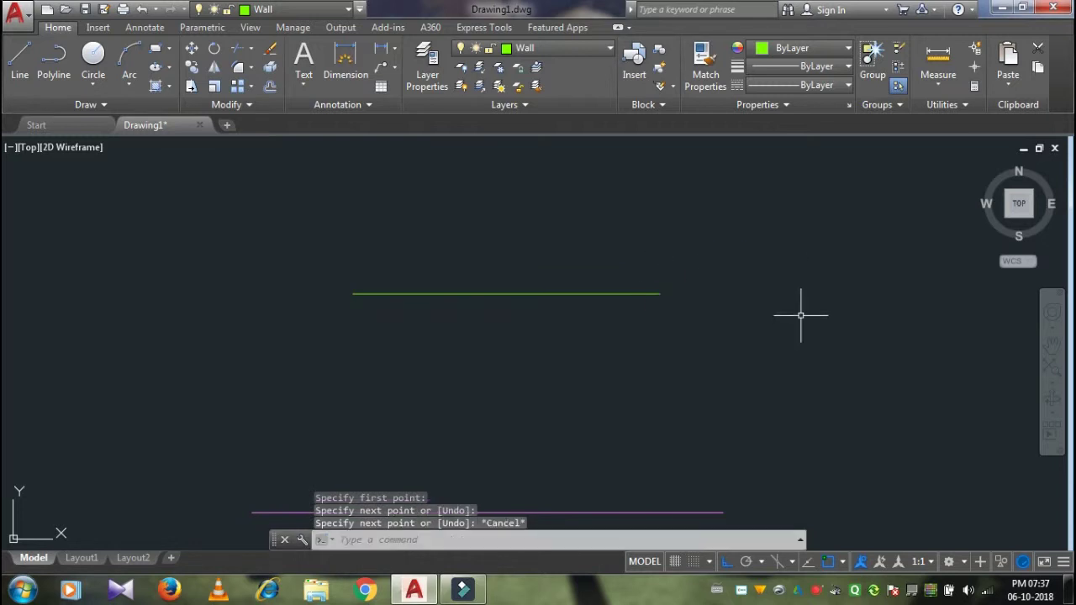
Step: On the Steps layer, draw three connected lines up, across and back down to the green Wall line, forming a rectangle on it
click(19, 61)
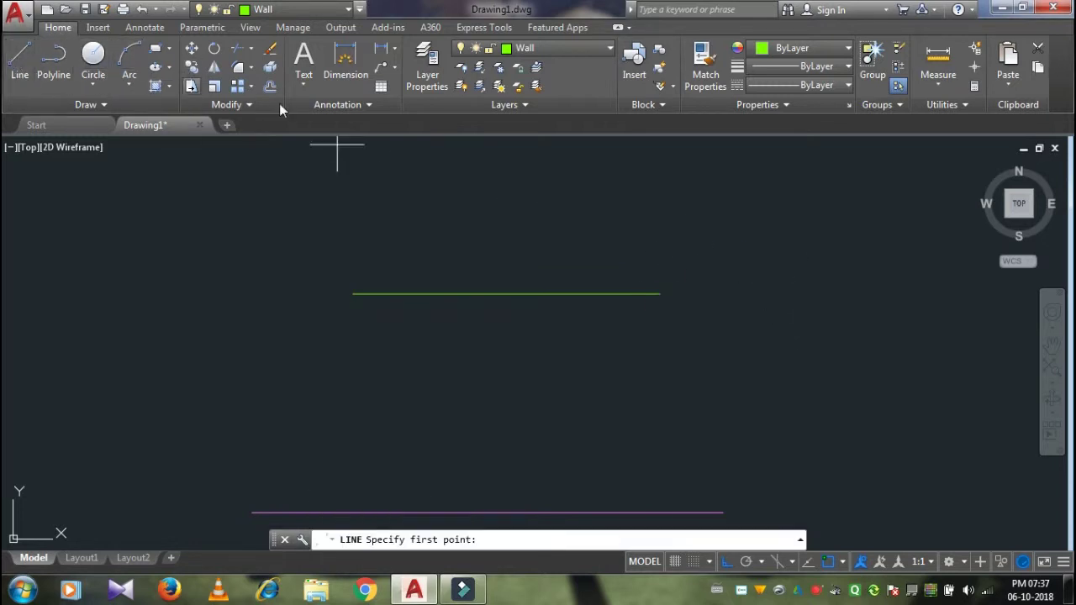
click(580, 49)
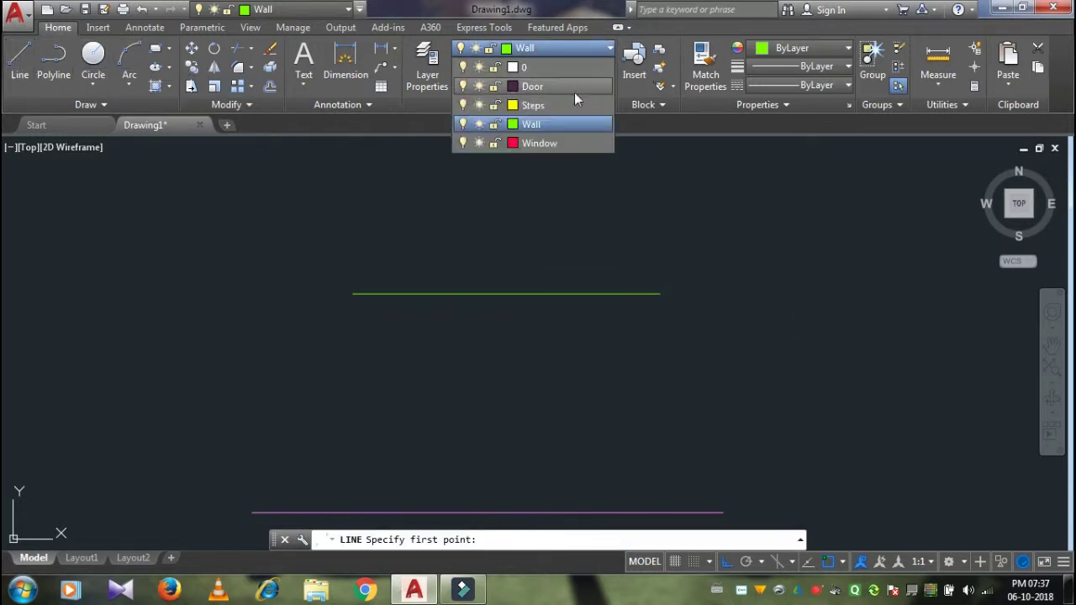
click(558, 105)
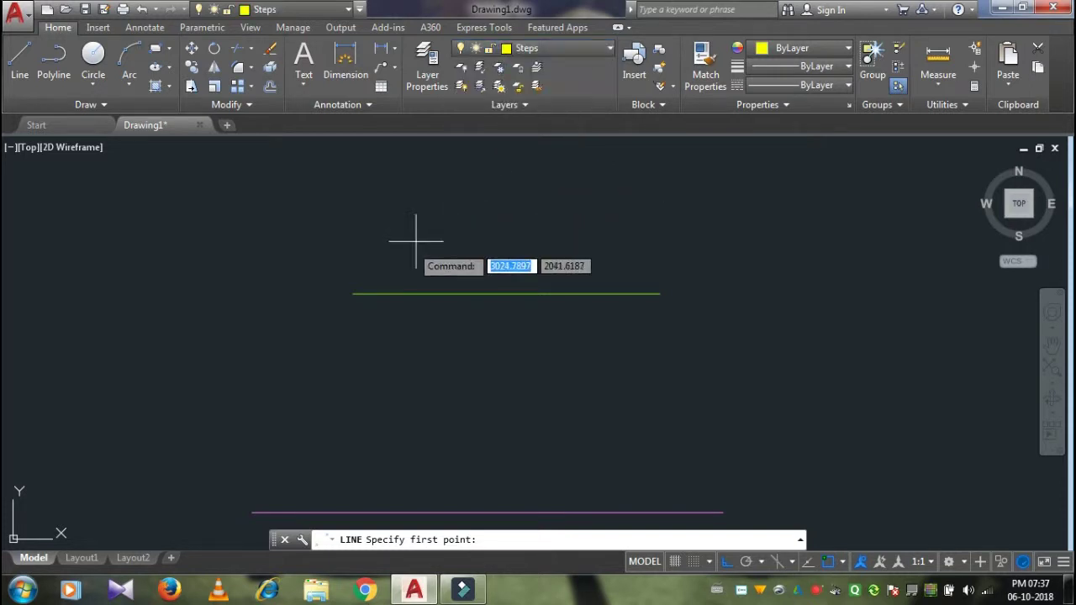
click(353, 293)
click(355, 212)
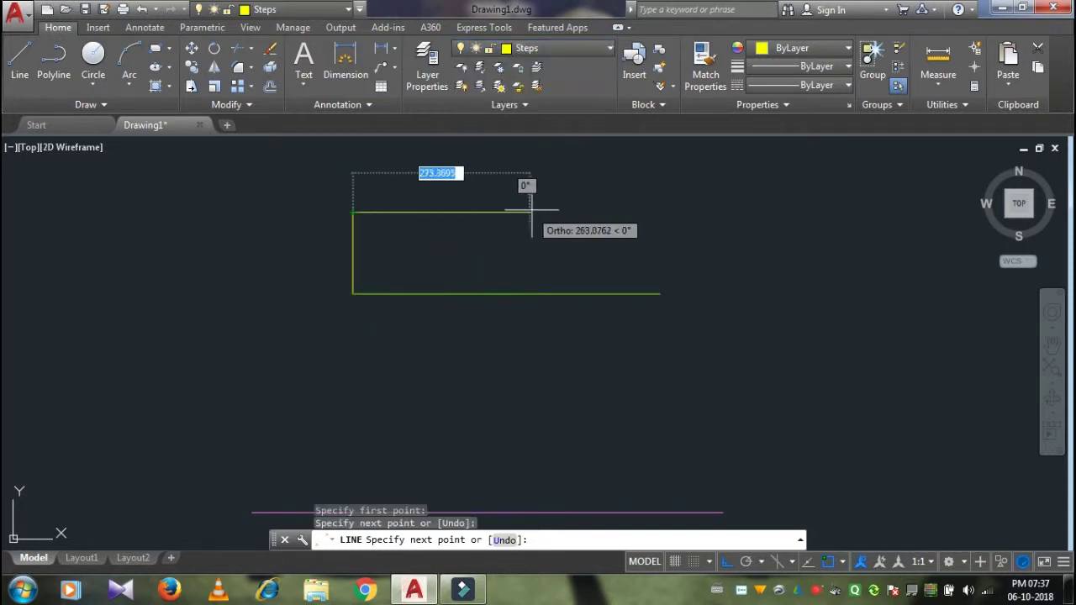
click(650, 212)
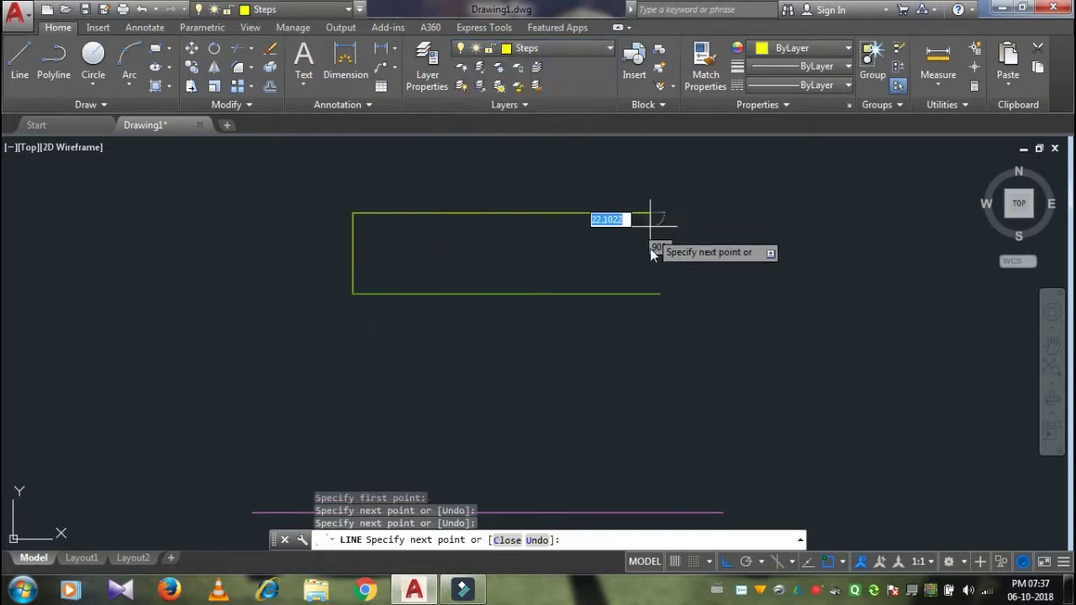
click(647, 293)
key(Escape)
Step: On the Window layer, draw a vertical line just inside the rectangle's left side, from its upper edge to its lower edge
key(Return)
scroll(477, 143, up, 2)
click(572, 48)
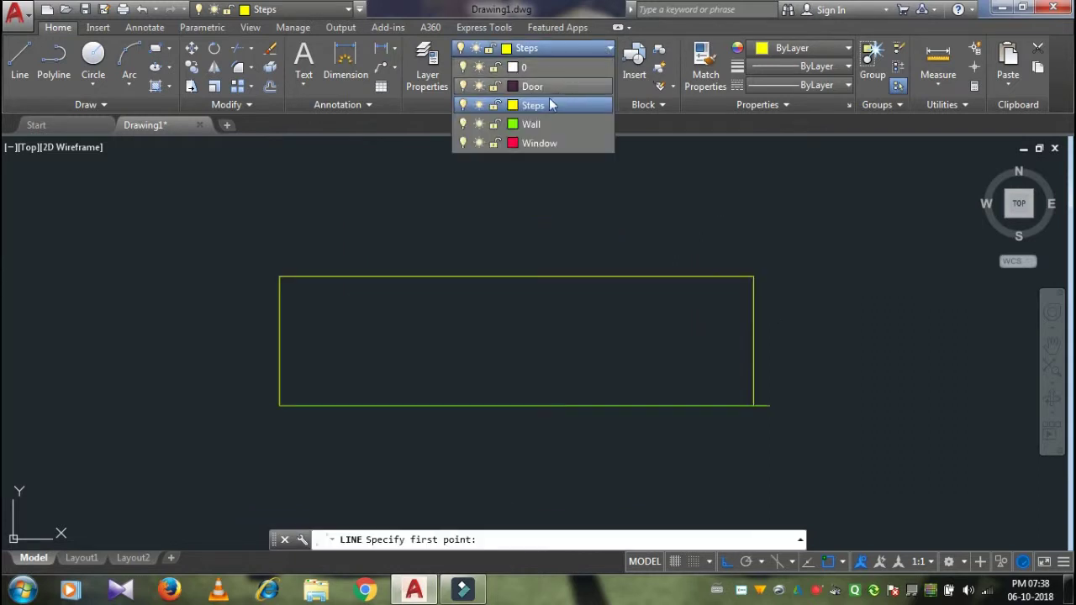
click(542, 143)
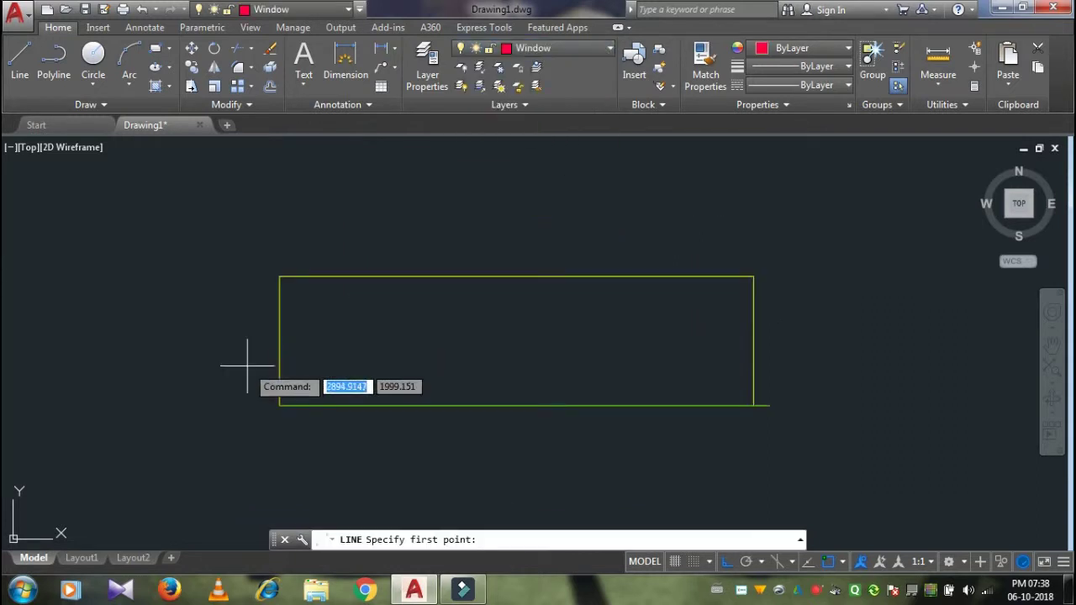
click(281, 277)
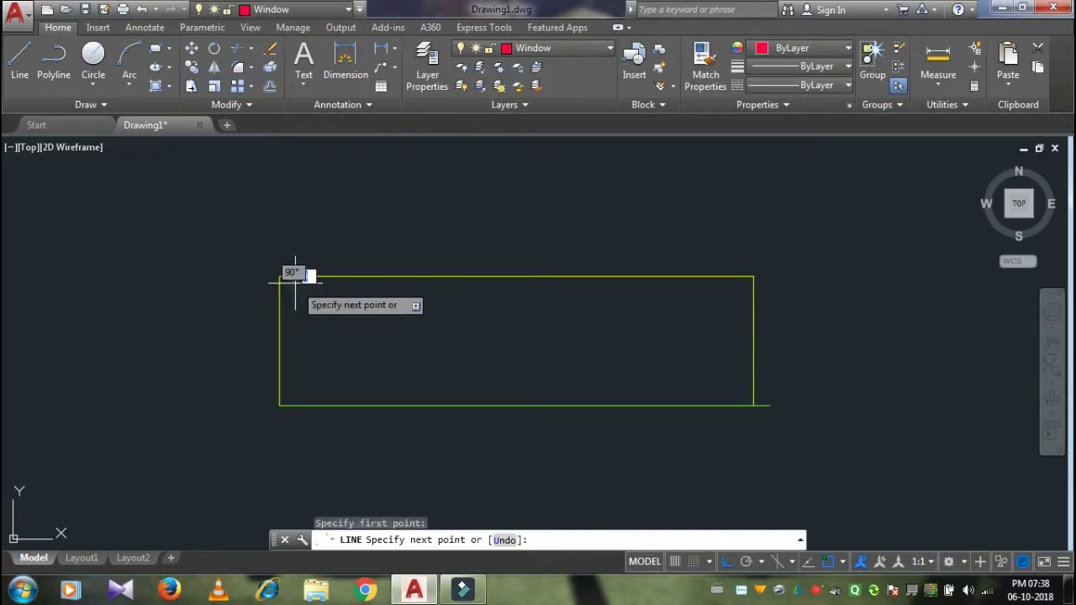
click(293, 405)
key(Escape)
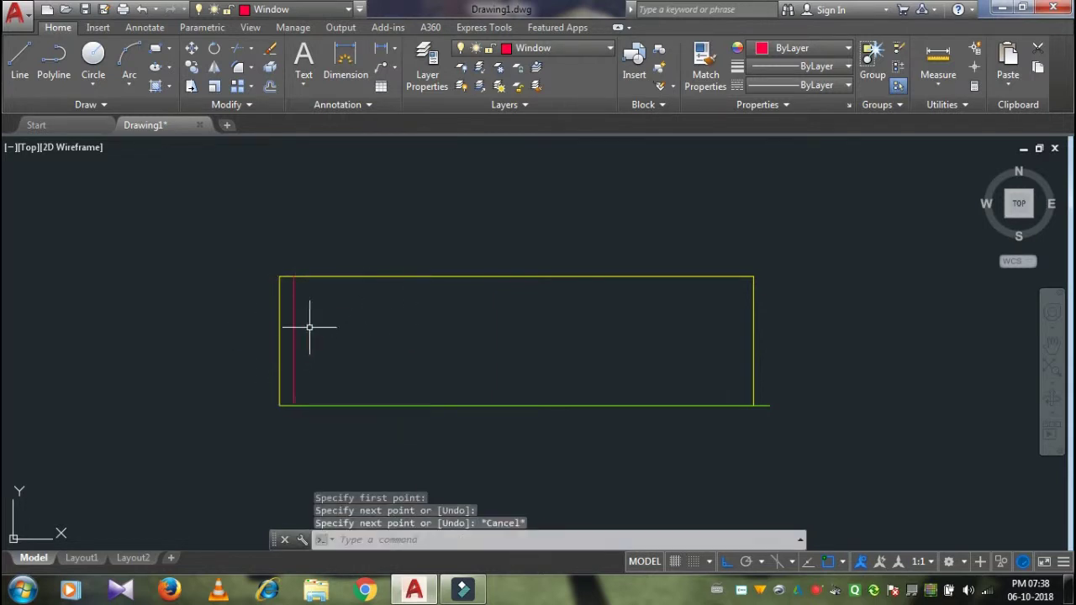
Step: Add one more new layer based on Window in the Layer Properties Manager, keep its default name, and close the manager
scroll(307, 319, down, 2)
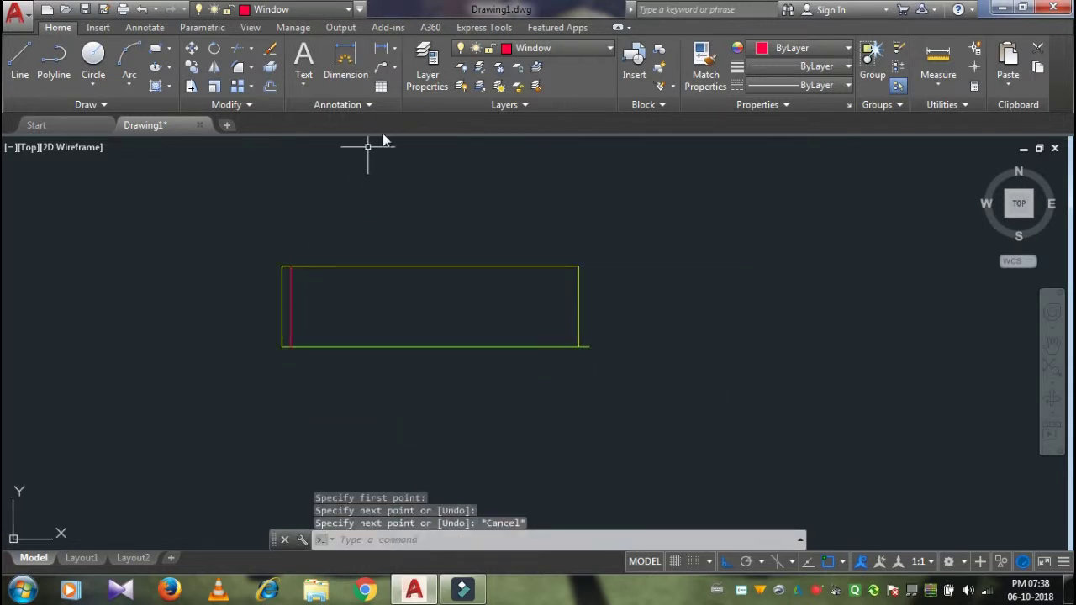
click(429, 61)
right_click(266, 164)
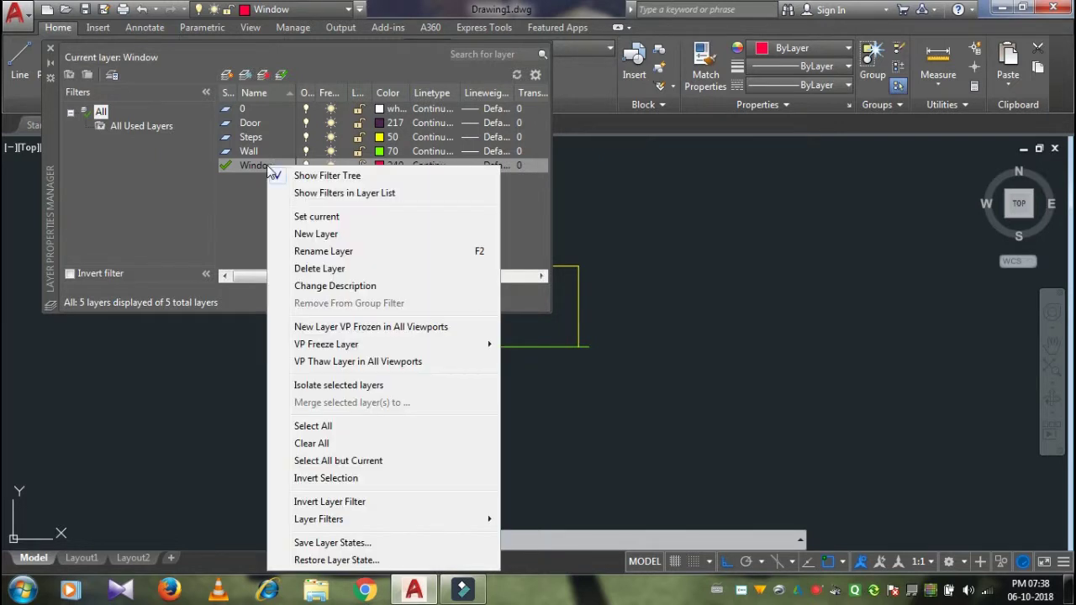
key(alt+n)
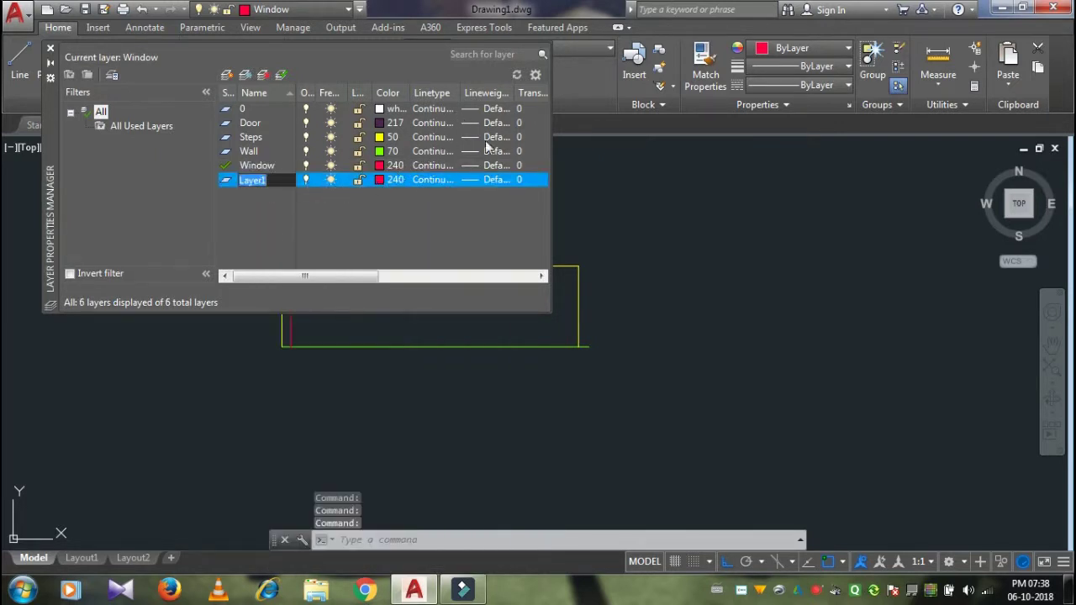
click(51, 50)
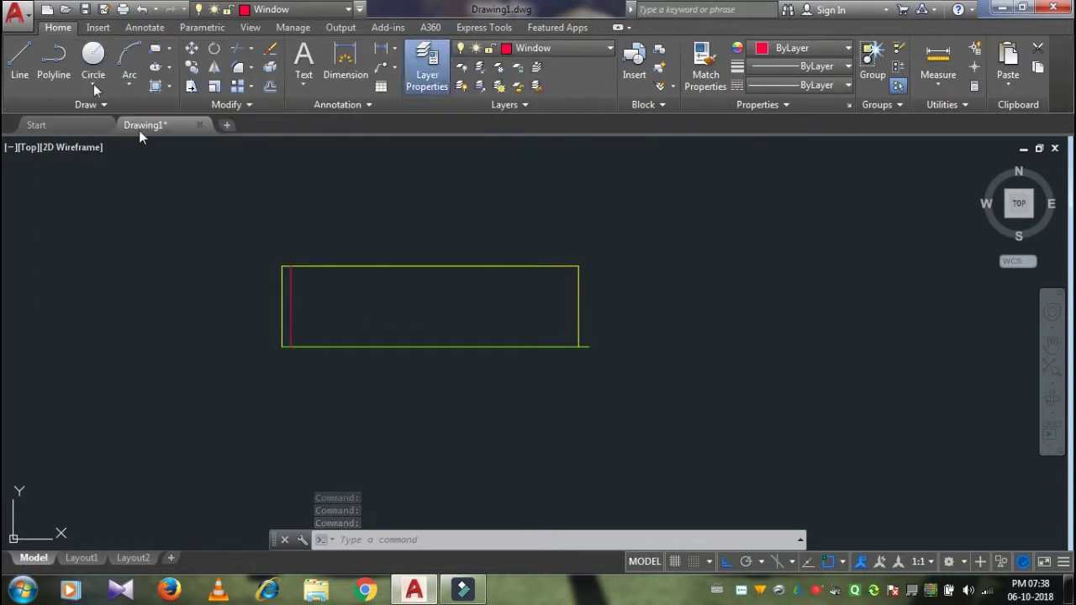
scroll(233, 221, down, 4)
scroll(298, 305, up, 4)
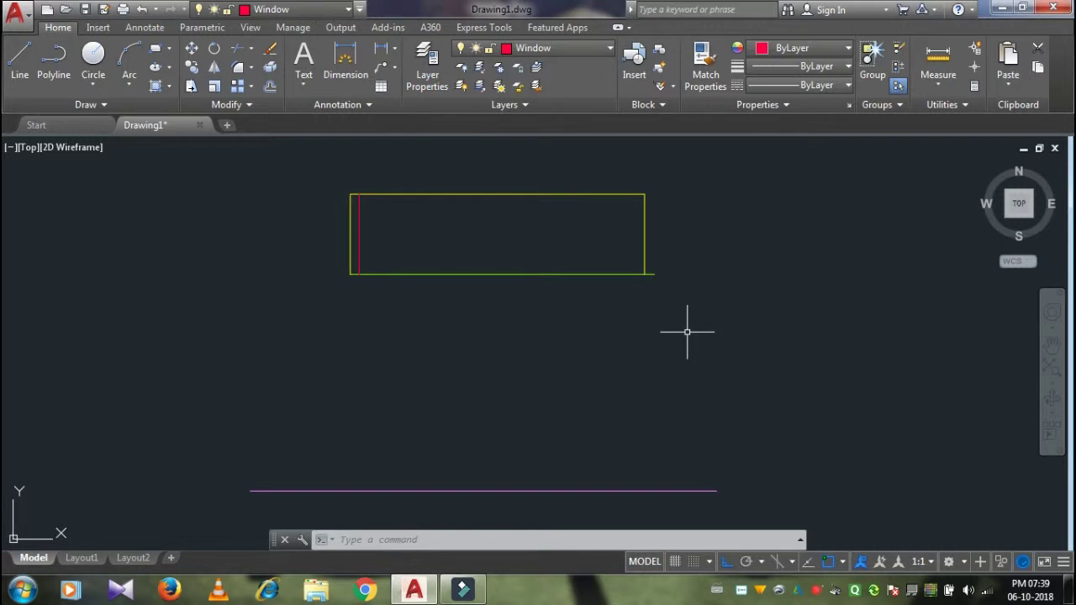
right_click(742, 591)
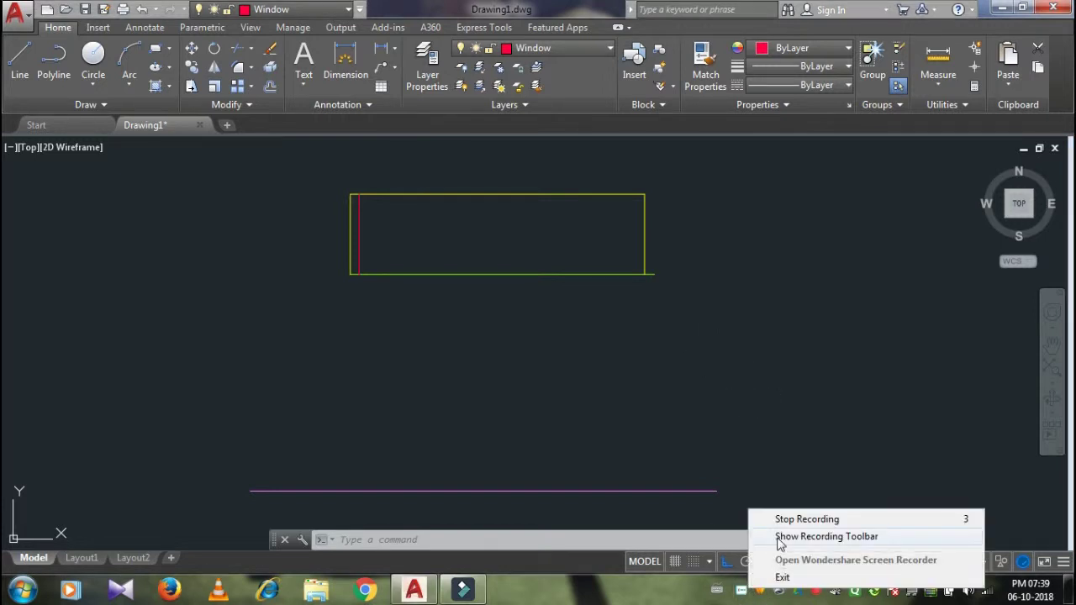